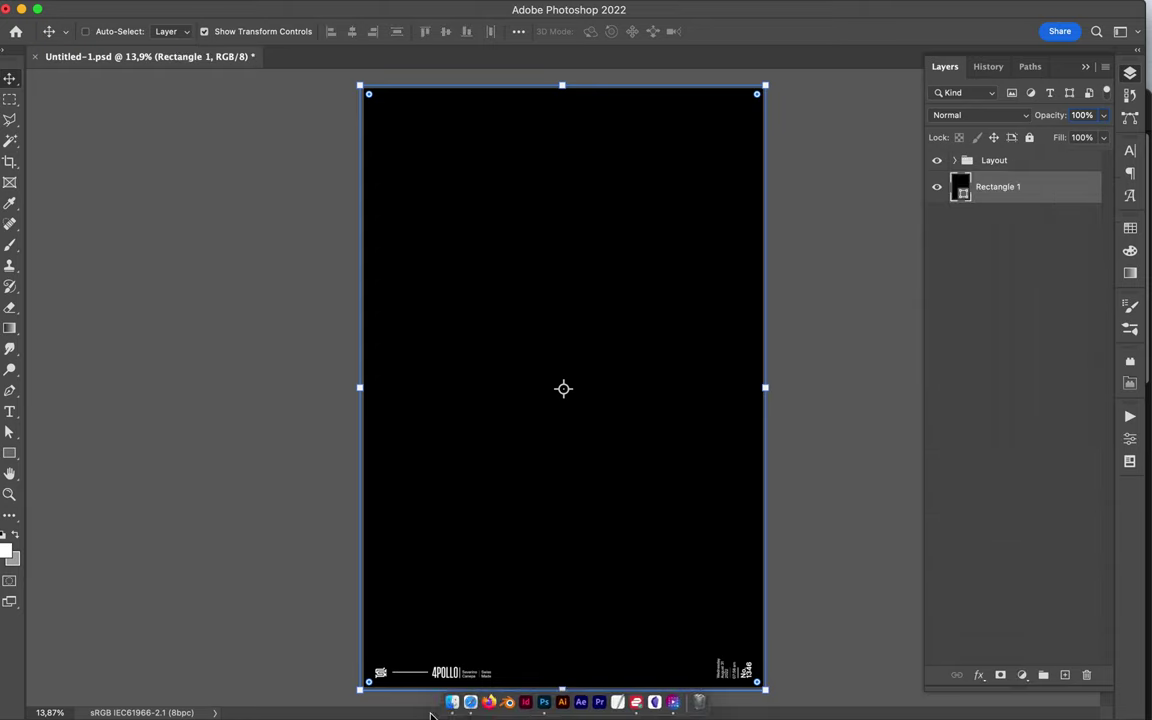
- Open 5 - handwriting.png and copy it into Untitled-1.psd as Layer 1 above Rectangle 1
drag(958, 242, 563, 389)
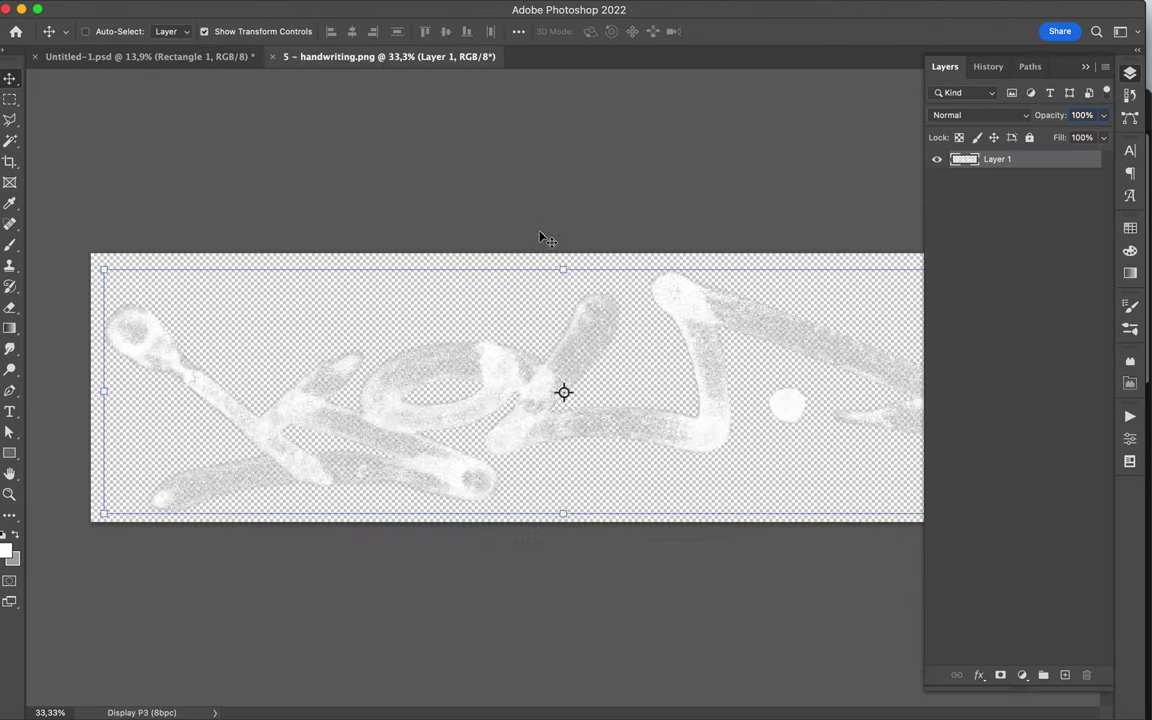
mouse_move(535, 243)
mouse_down()
mouse_move(538, 320)
mouse_move(597, 319)
mouse_up()
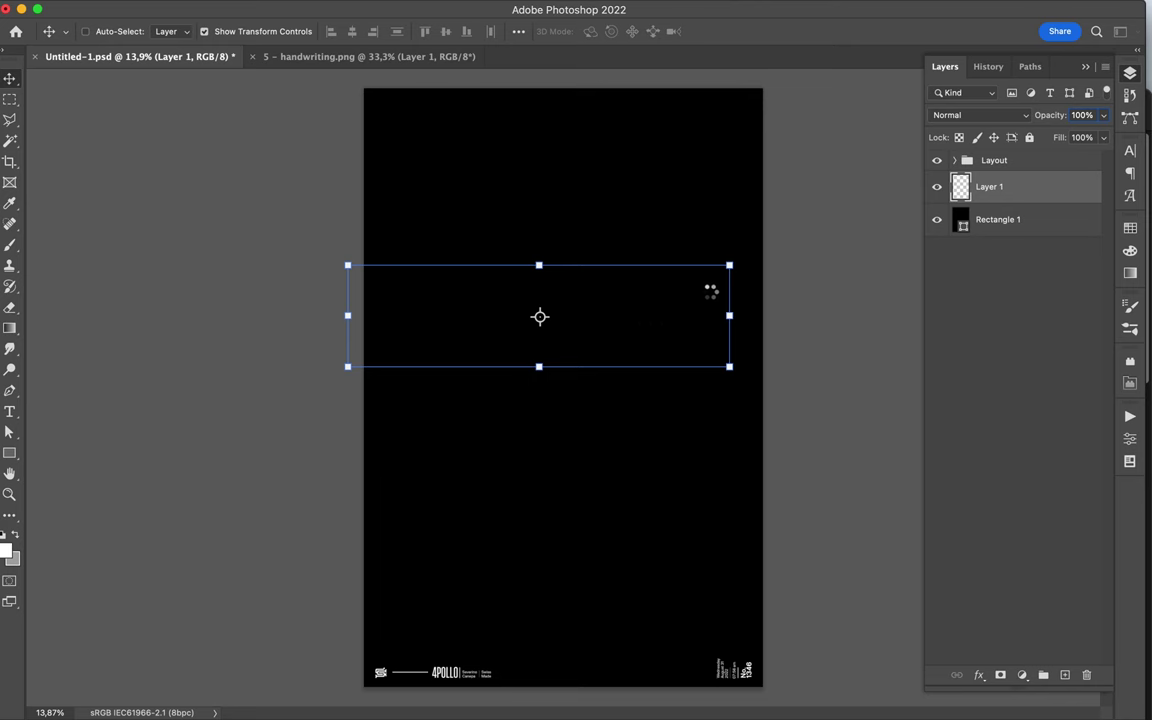
- Place 6 - handwriting.png across the poster, close the 5 - handwriting document, and commit the placement
click(452, 689)
key(Down)
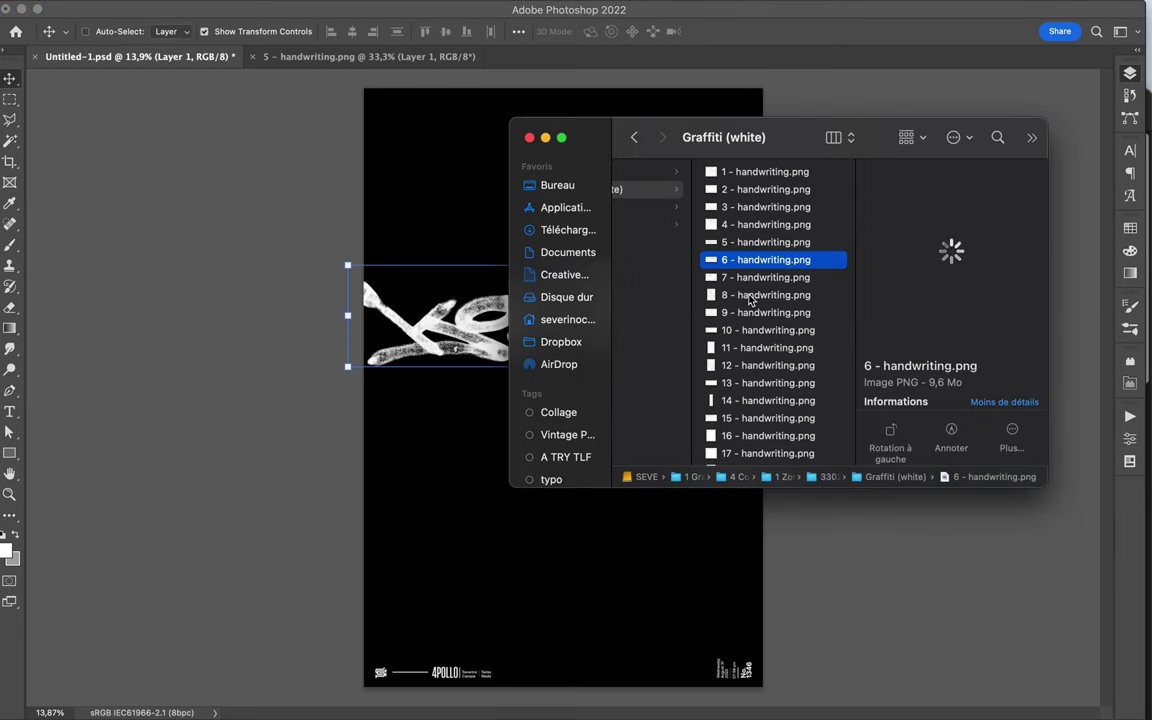
click(747, 9)
click(600, 131)
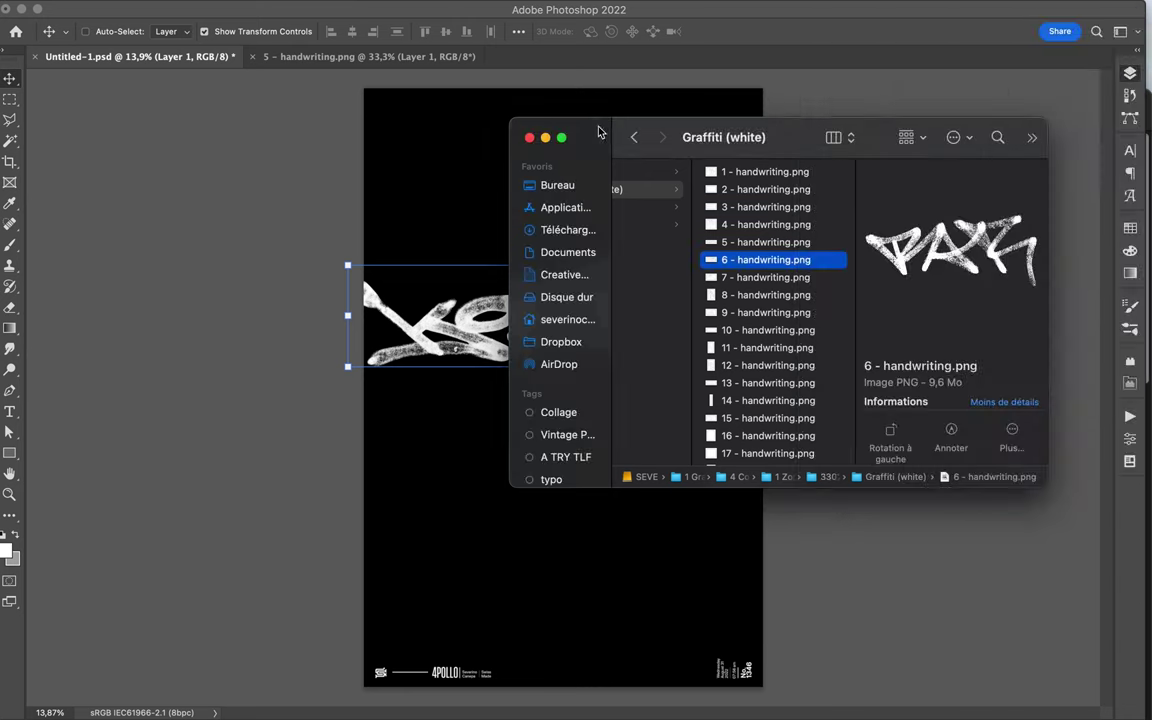
click(509, 392)
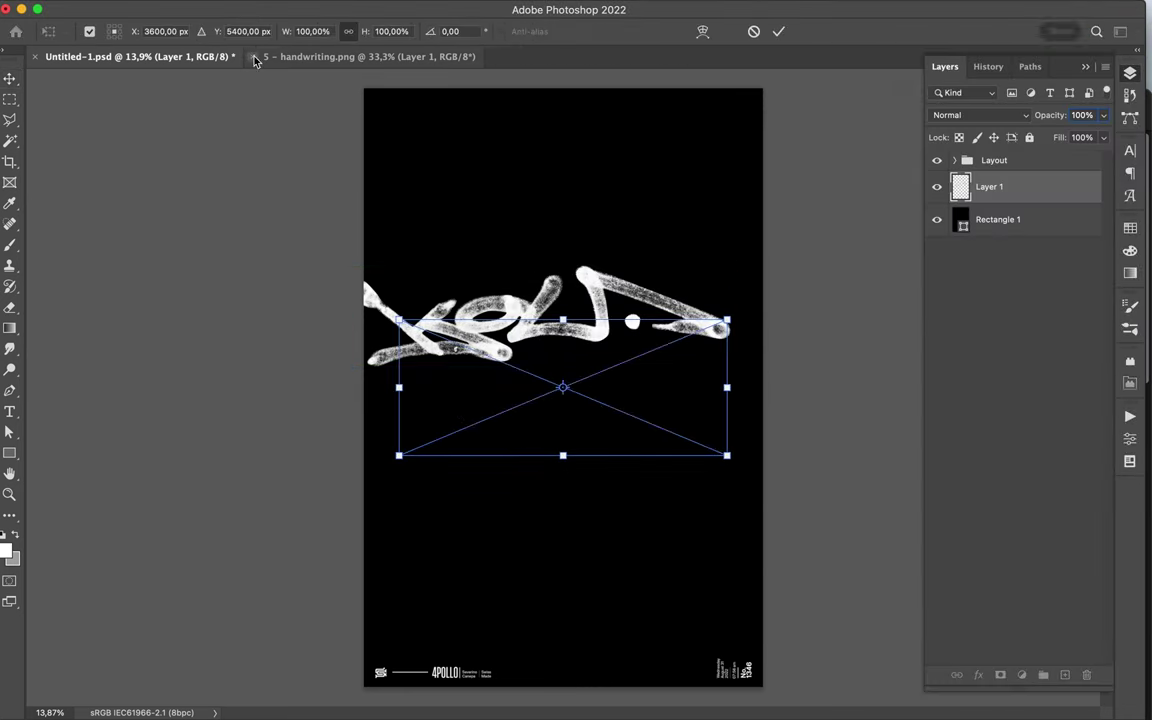
click(292, 58)
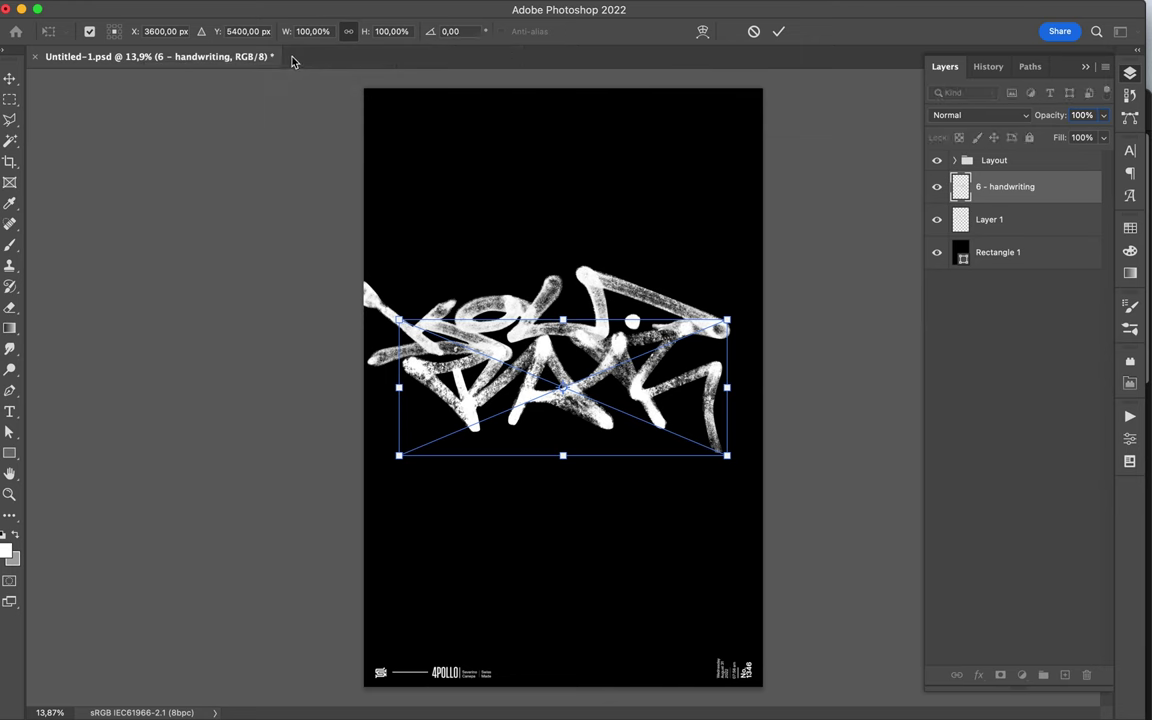
key(Return)
key(super+Tab)
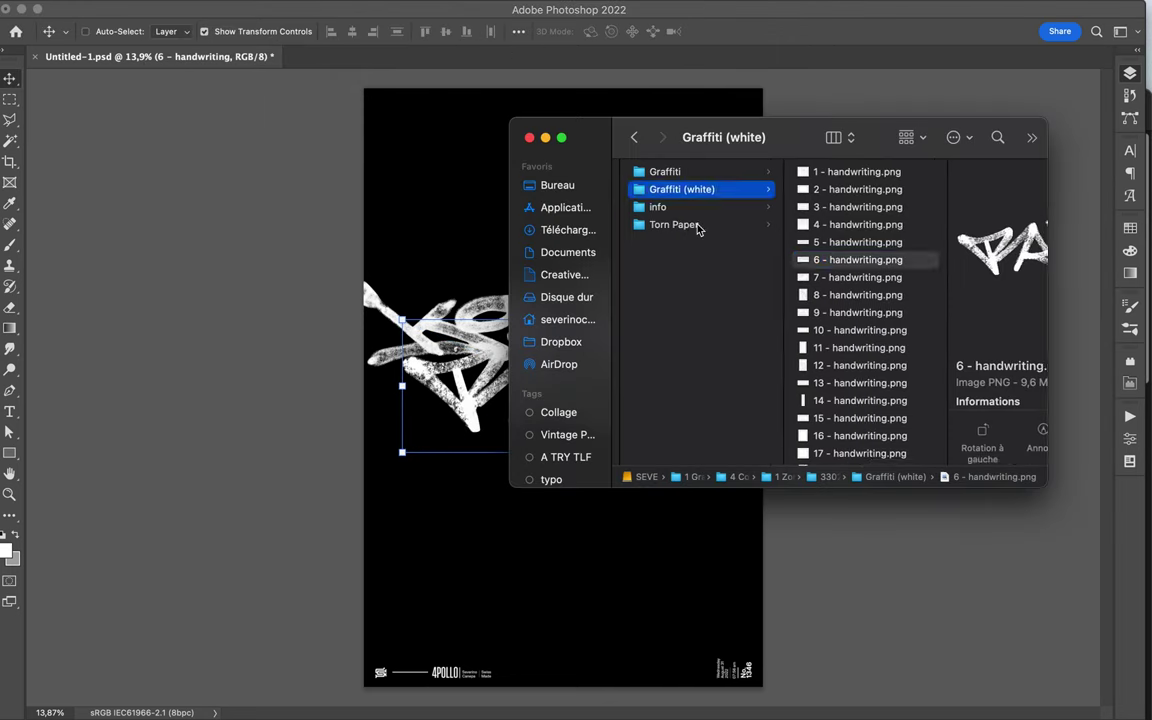
- Place 15 - Tear paper.png at full size, stack it below Layer 1, and shift it down-right
click(690, 225)
click(815, 400)
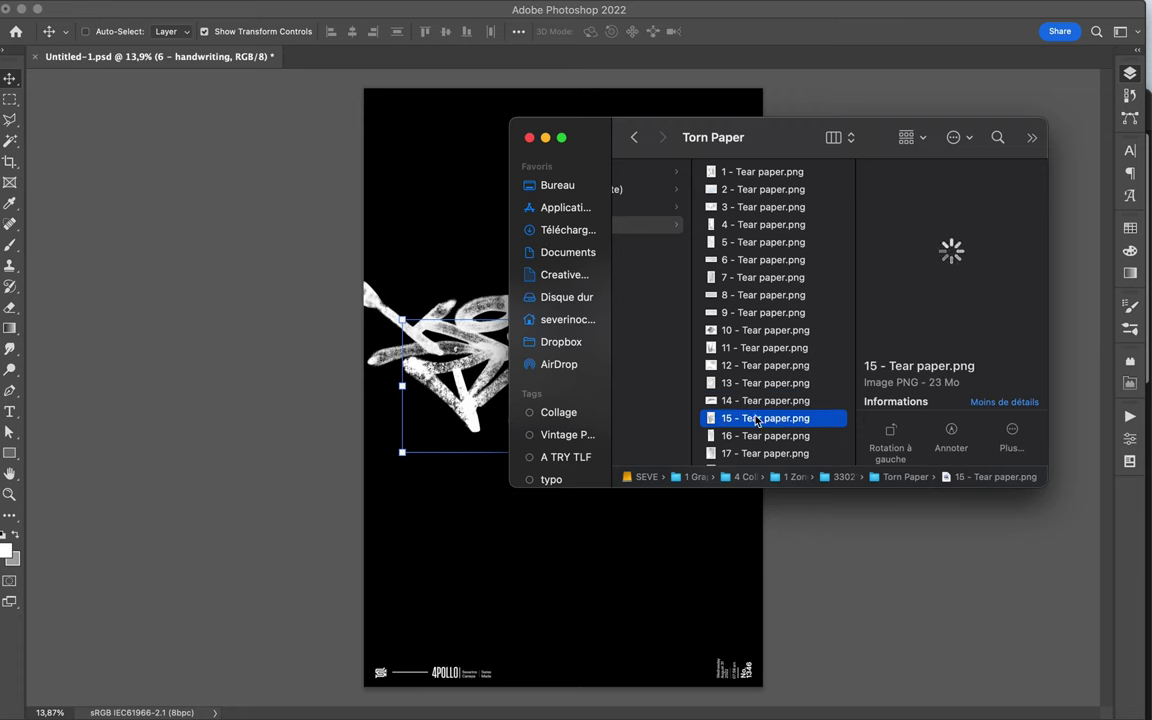
drag(770, 418, 470, 490)
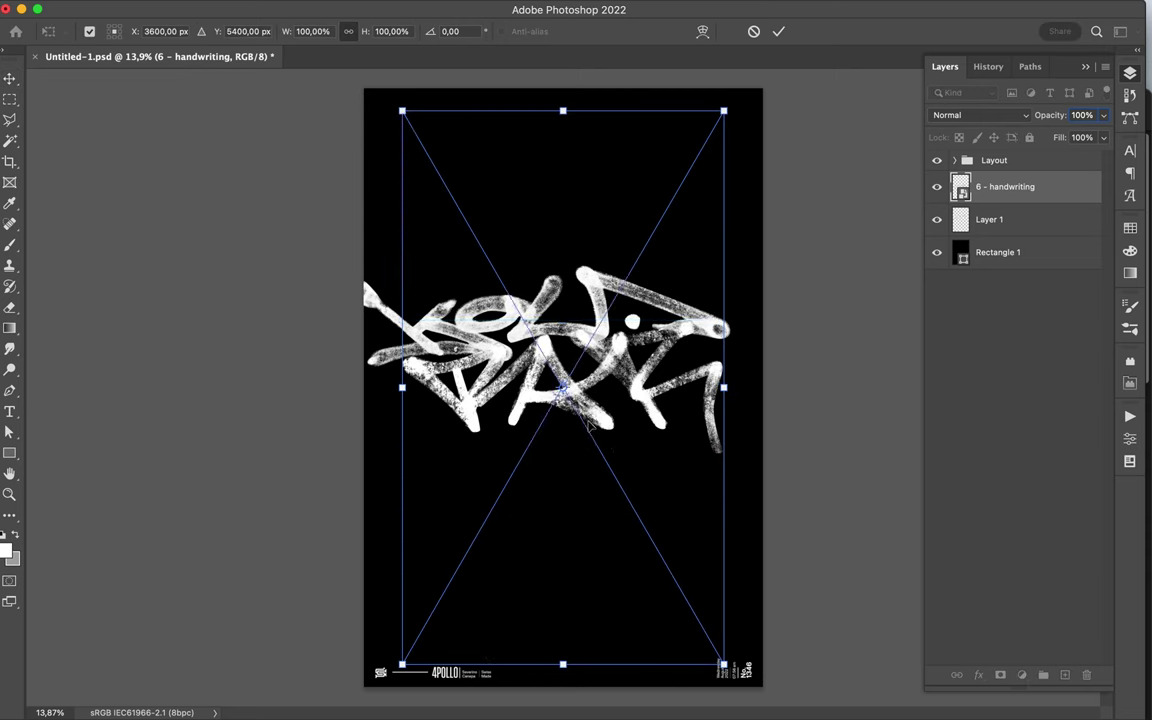
key(Return)
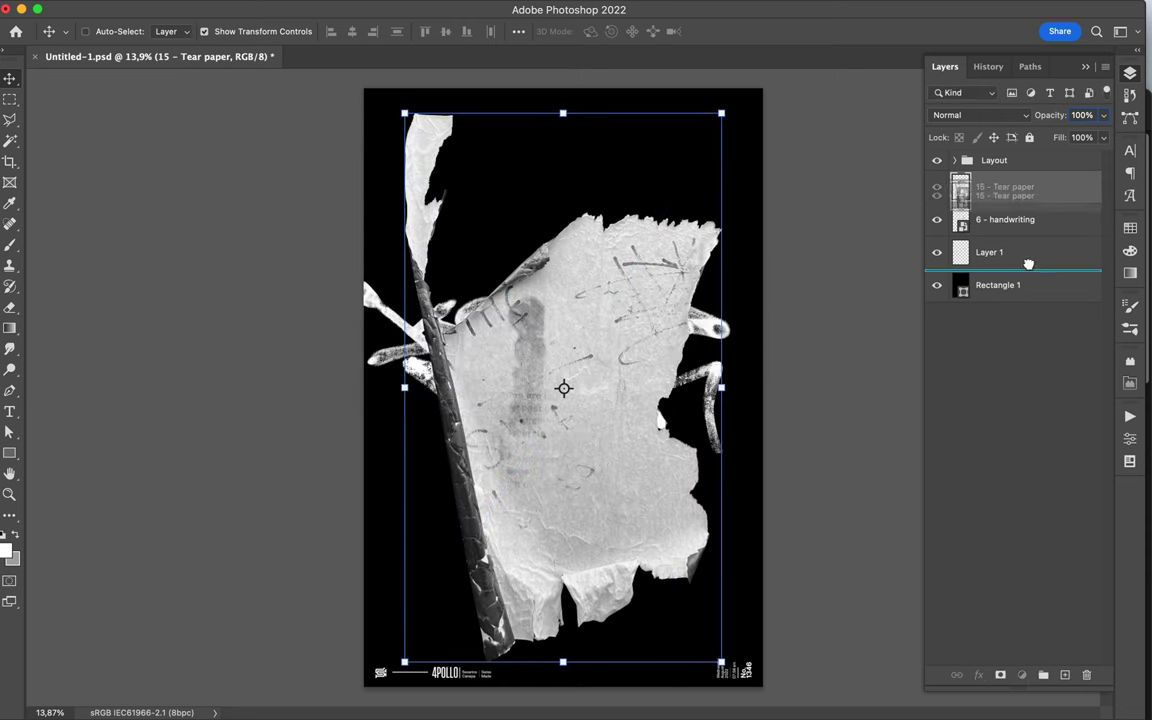
drag(1027, 252, 1017, 270)
drag(567, 492, 593, 546)
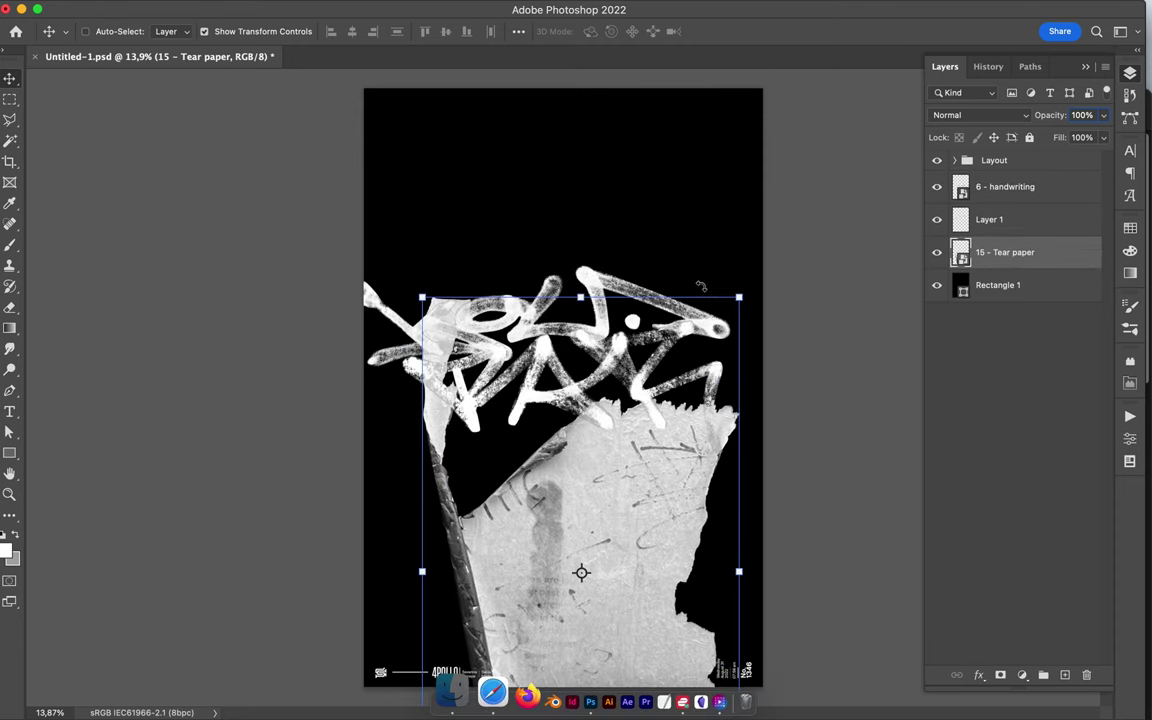
- Place 16 - Tear paper.png into the poster
click(453, 692)
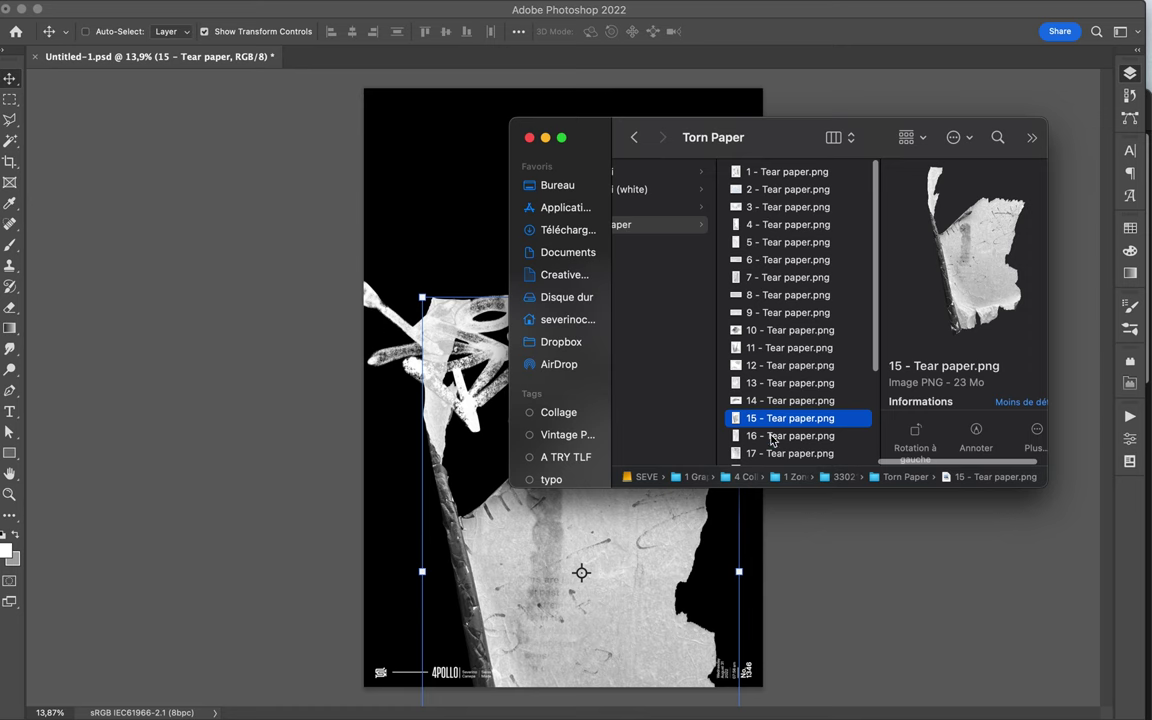
click(771, 437)
scroll(771, 440, down, 5)
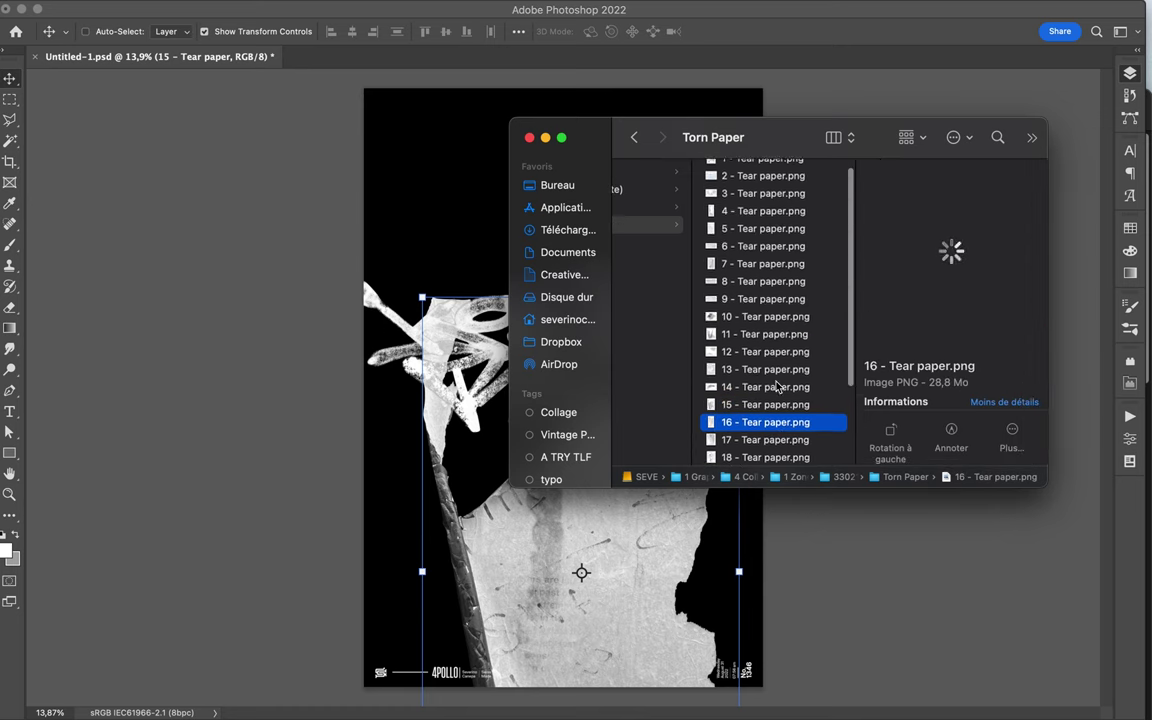
click(492, 250)
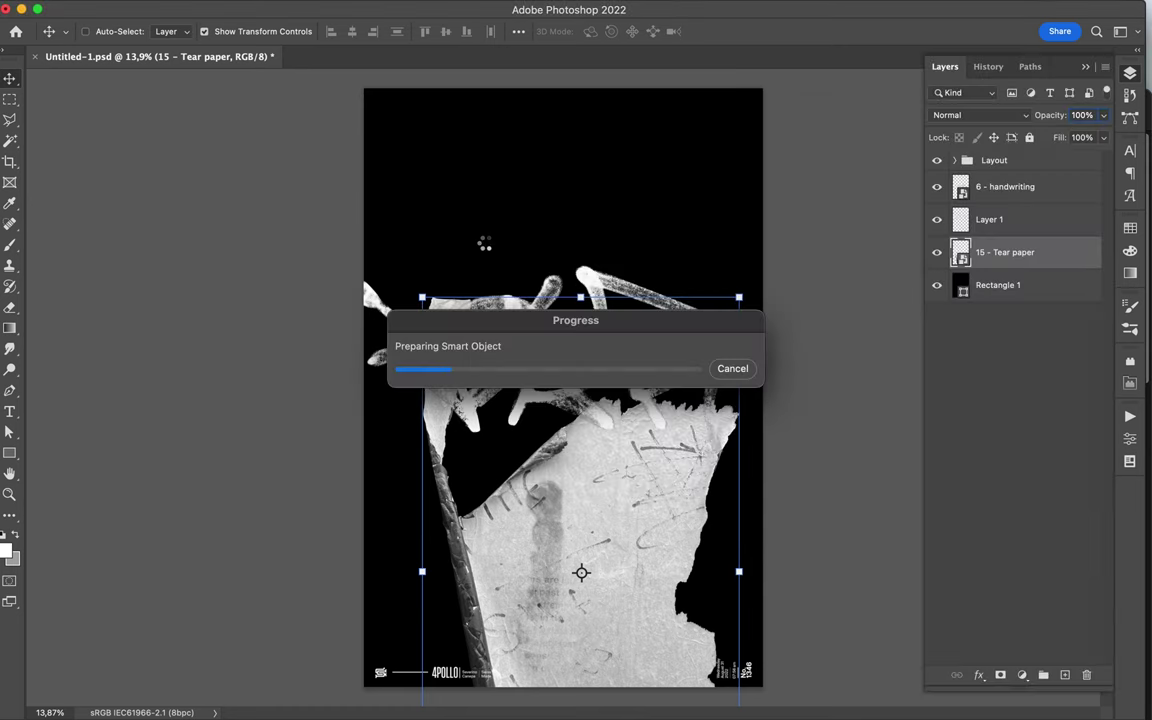
- Browse to the 12 - Error messages folder and pick 4 - Error messages.png with the Reload text
click(486, 689)
scroll(761, 334, left, 3)
click(723, 316)
key(Down)
key(Down)
key(Down)
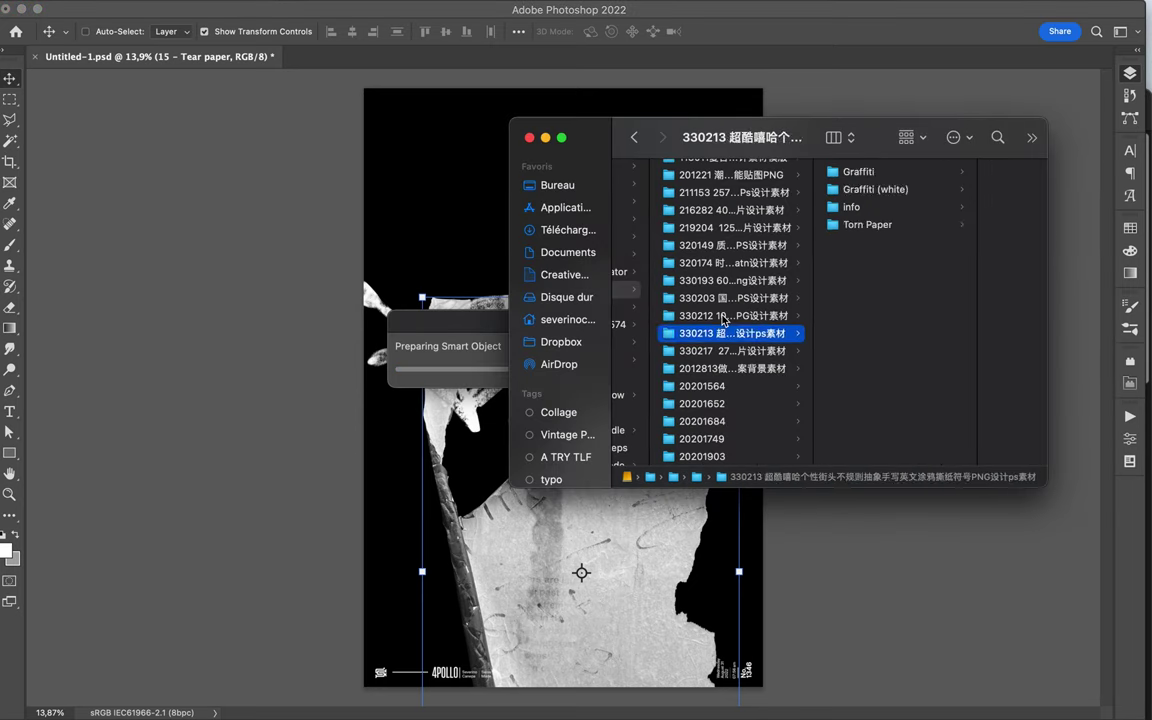
key(Up)
key(Right)
drag(510, 266, 610, 266)
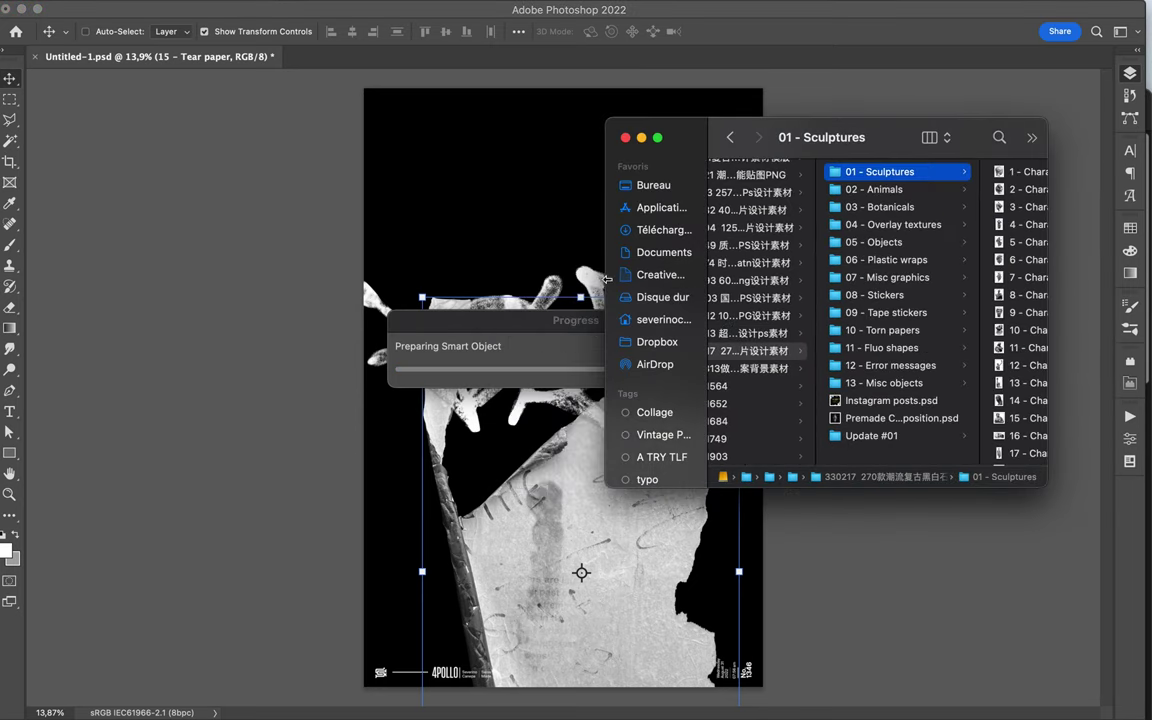
click(800, 189)
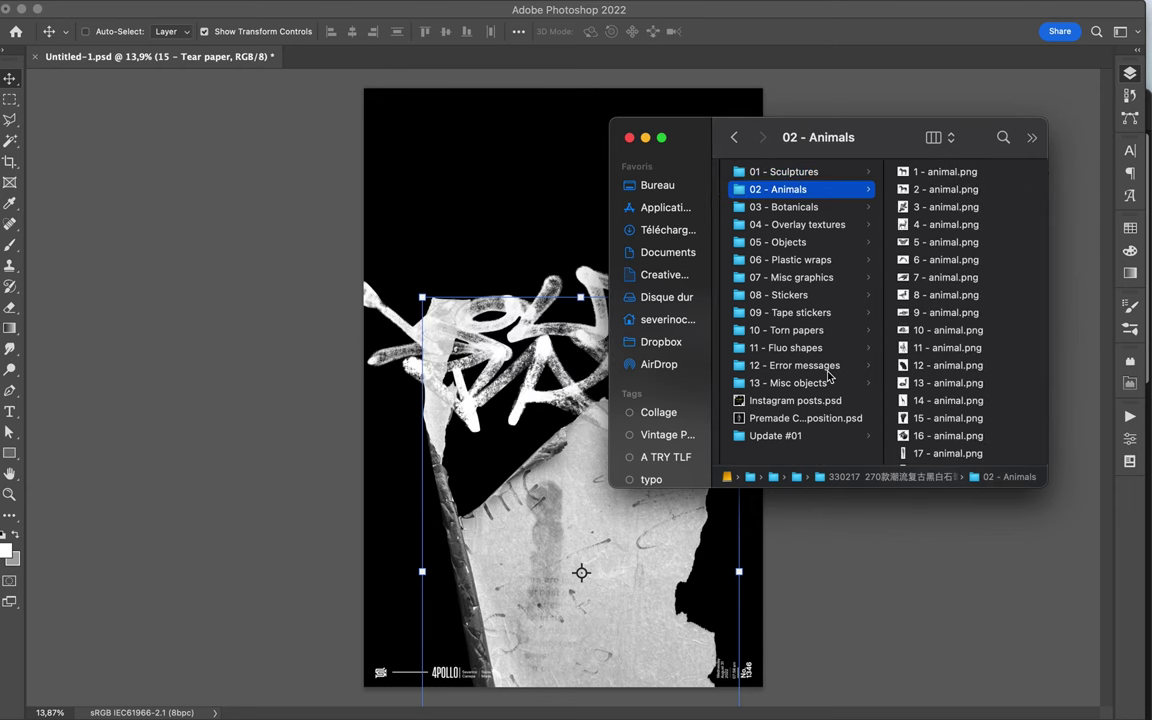
click(812, 365)
click(935, 242)
click(774, 224)
drag(774, 224, 640, 542)
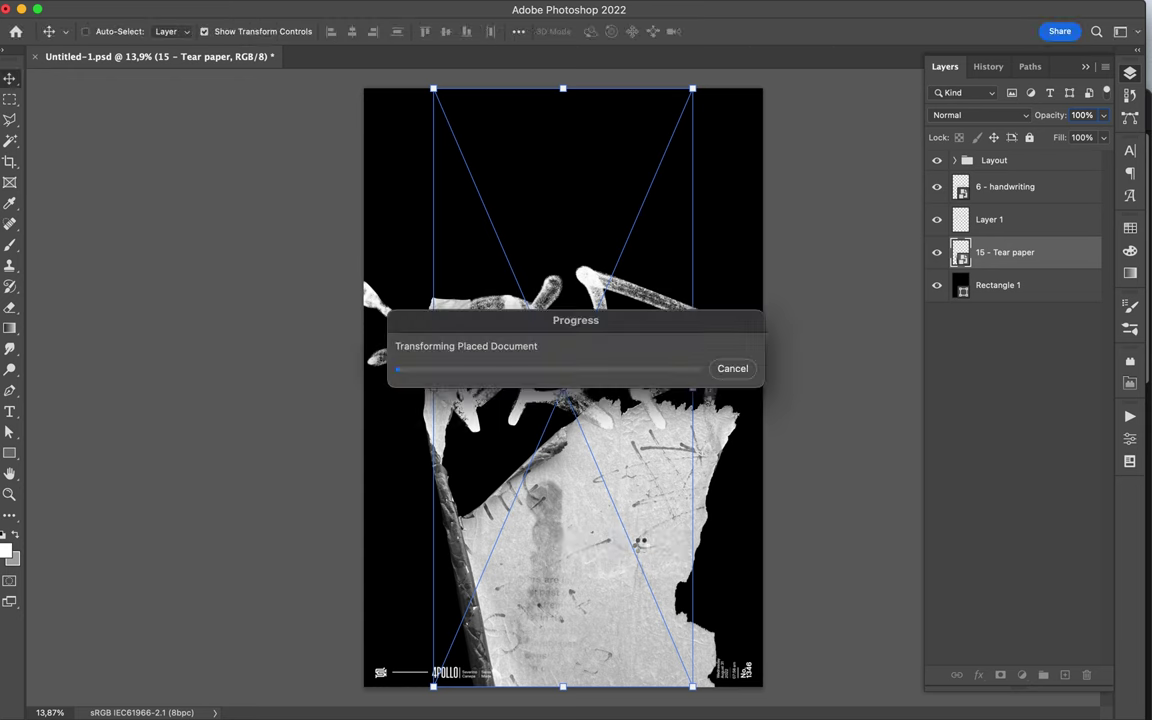
- Move 16 - Tear paper to the top of the poster
click(453, 690)
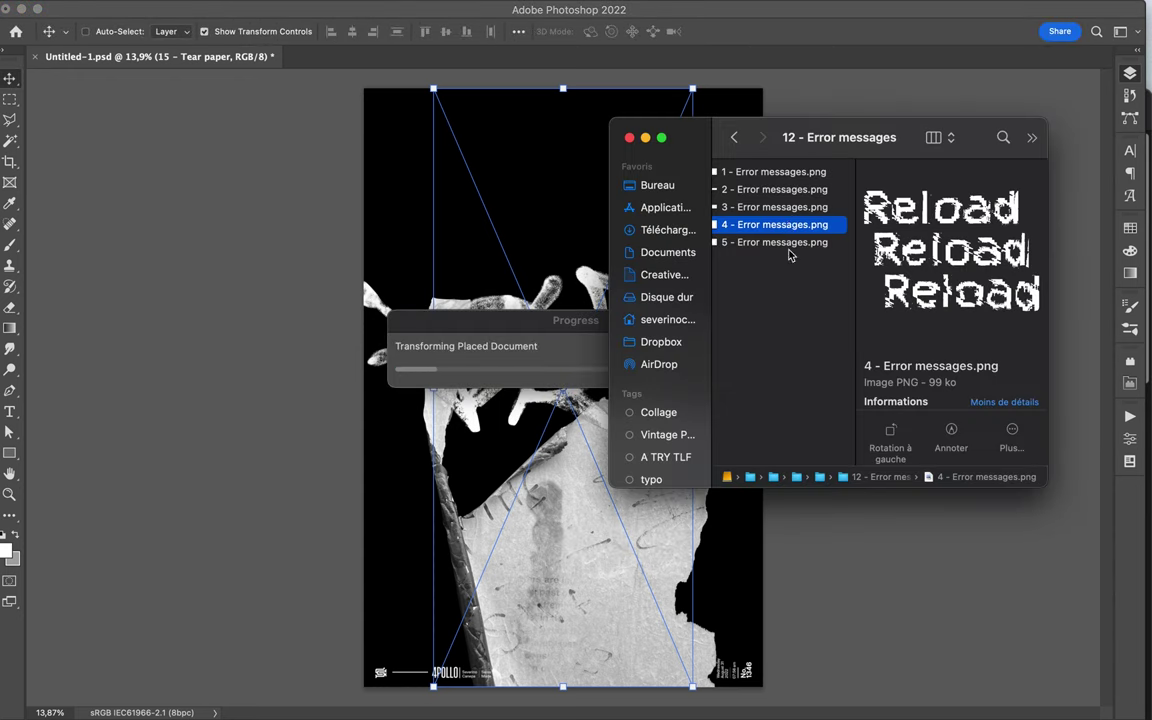
mouse_move(797, 228)
mouse_down()
mouse_move(583, 378)
mouse_move(570, 258)
mouse_up()
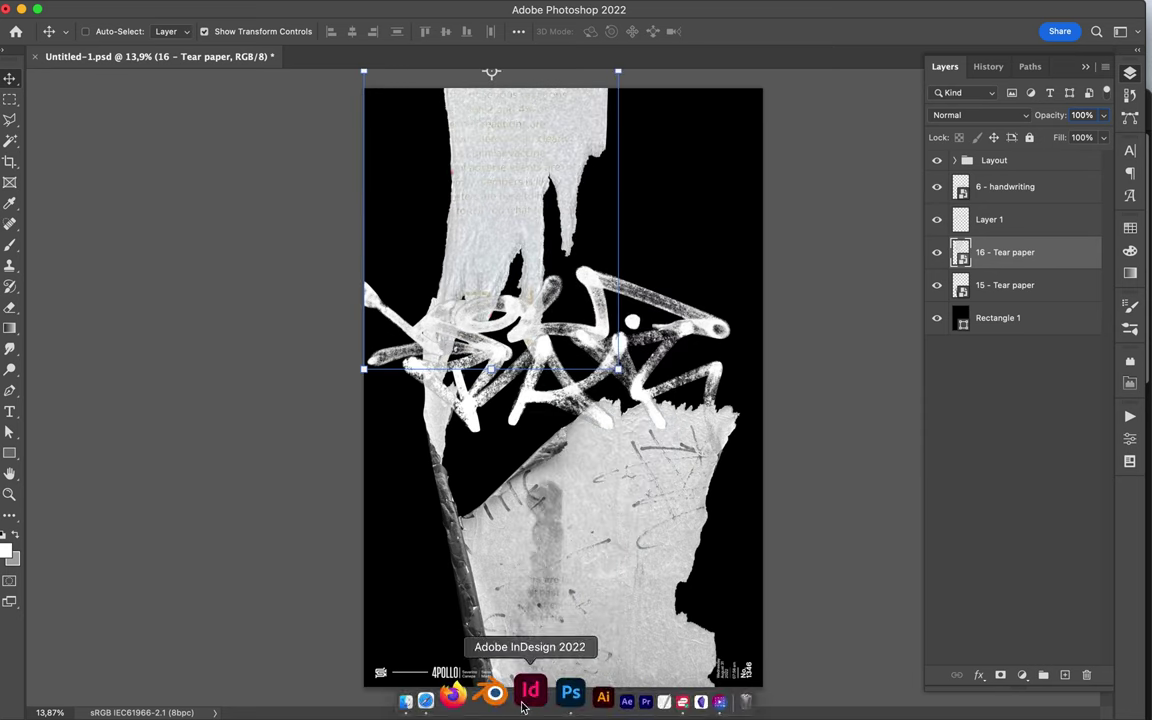
click(453, 693)
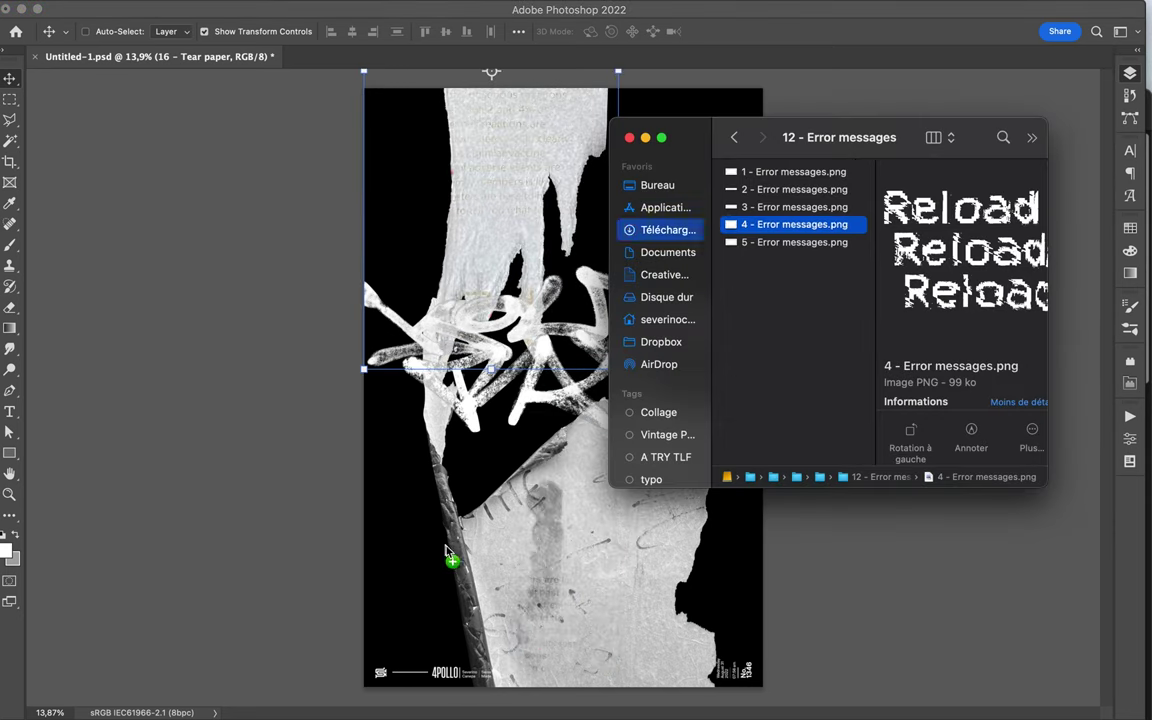
- Place the 4 - Error messages 'Reload' text near the top of the poster
mouse_move(794, 224)
mouse_down()
mouse_move(508, 348)
mouse_move(608, 185)
mouse_up()
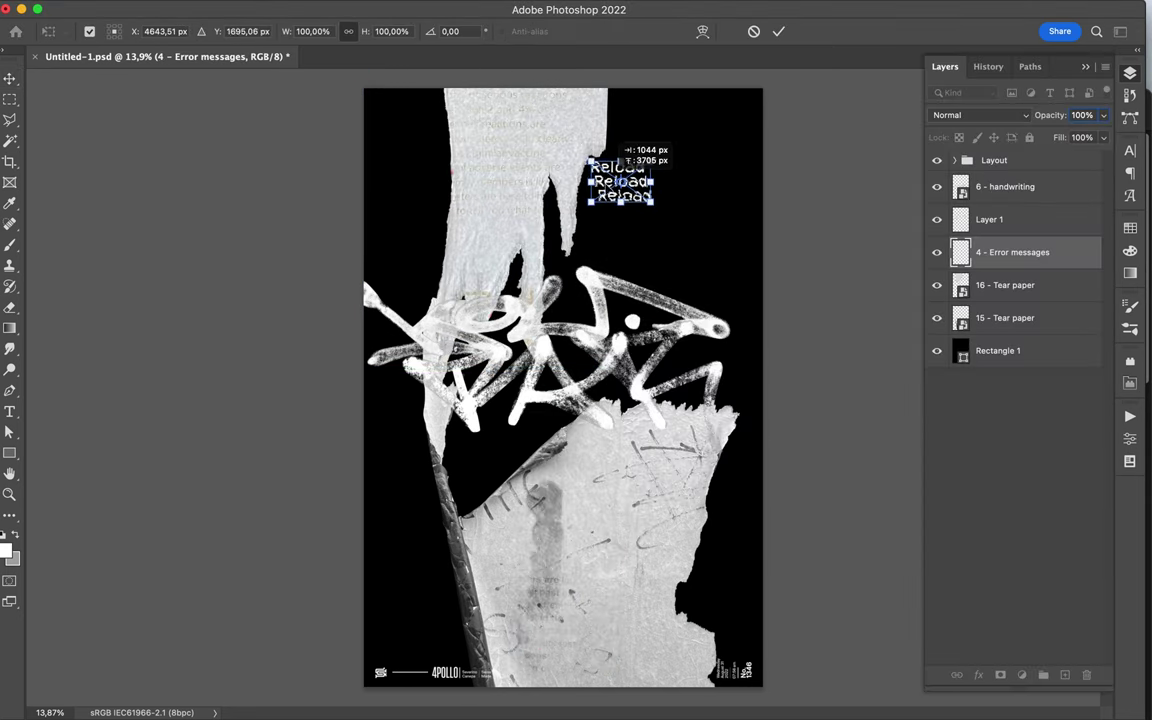
click(450, 690)
click(771, 458)
key(Right)
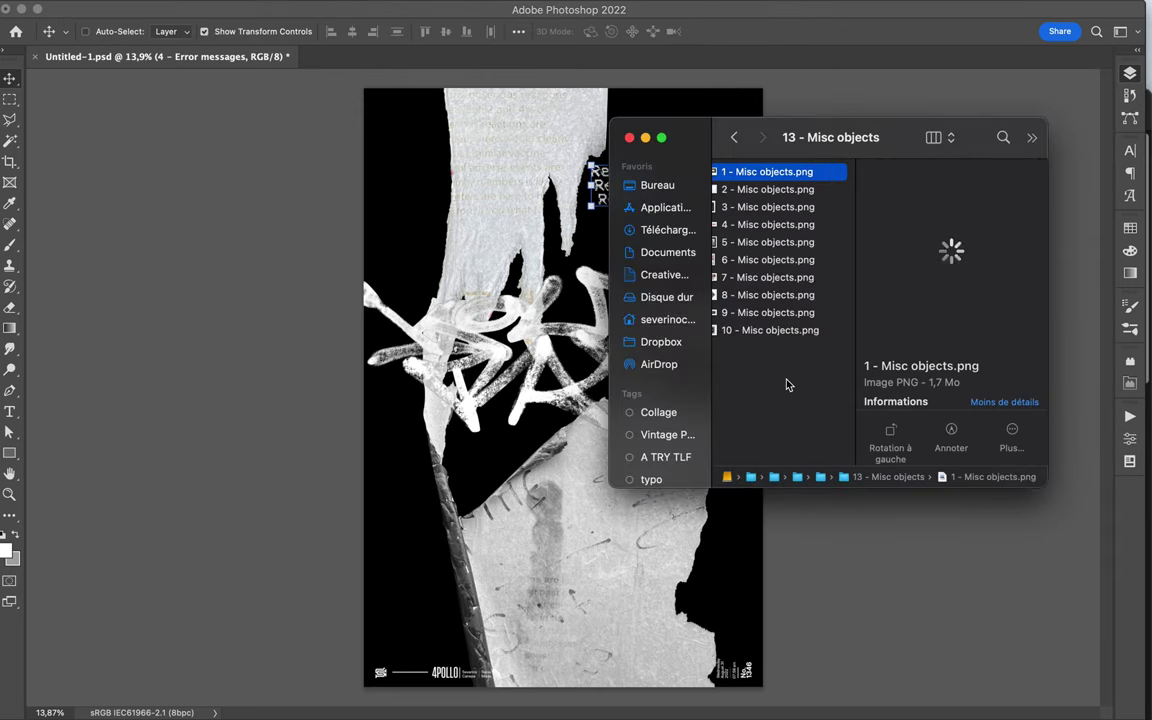
- Place the 1 - Misc graphics.png concentric circles at the poster's bottom-left
key(Left)
key(Up)
key(Up)
key(Up)
key(Up)
key(Up)
key(Up)
key(Right)
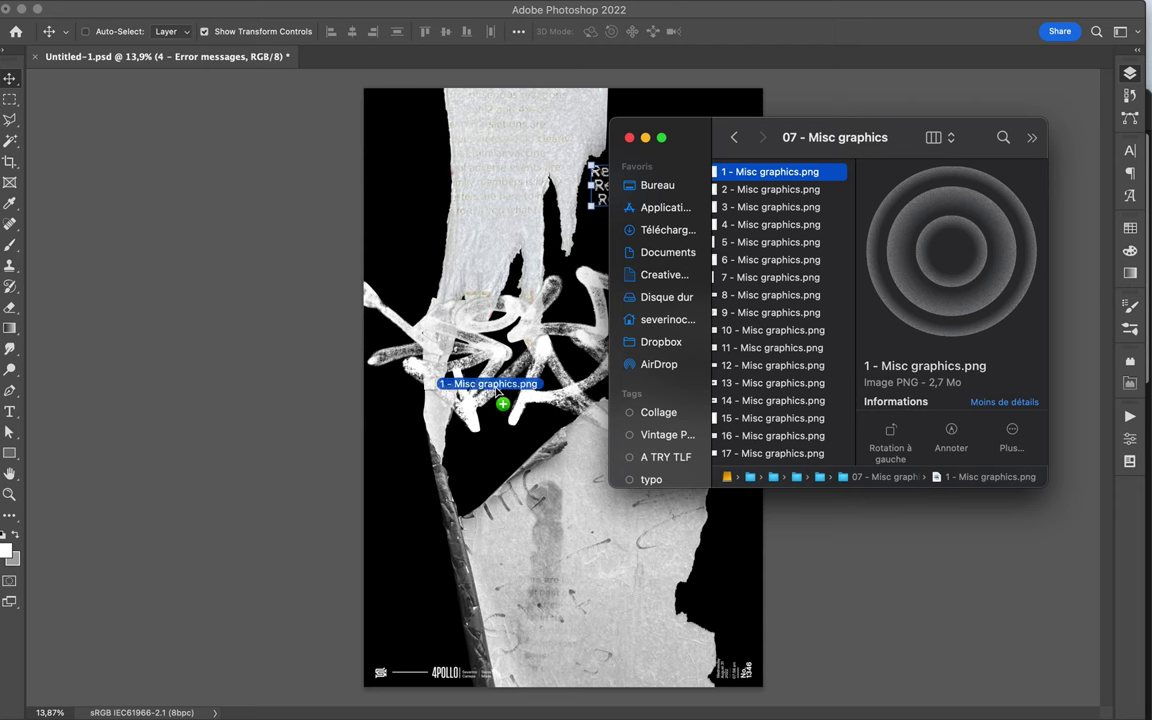
drag(500, 400, 500, 402)
drag(419, 522, 415, 625)
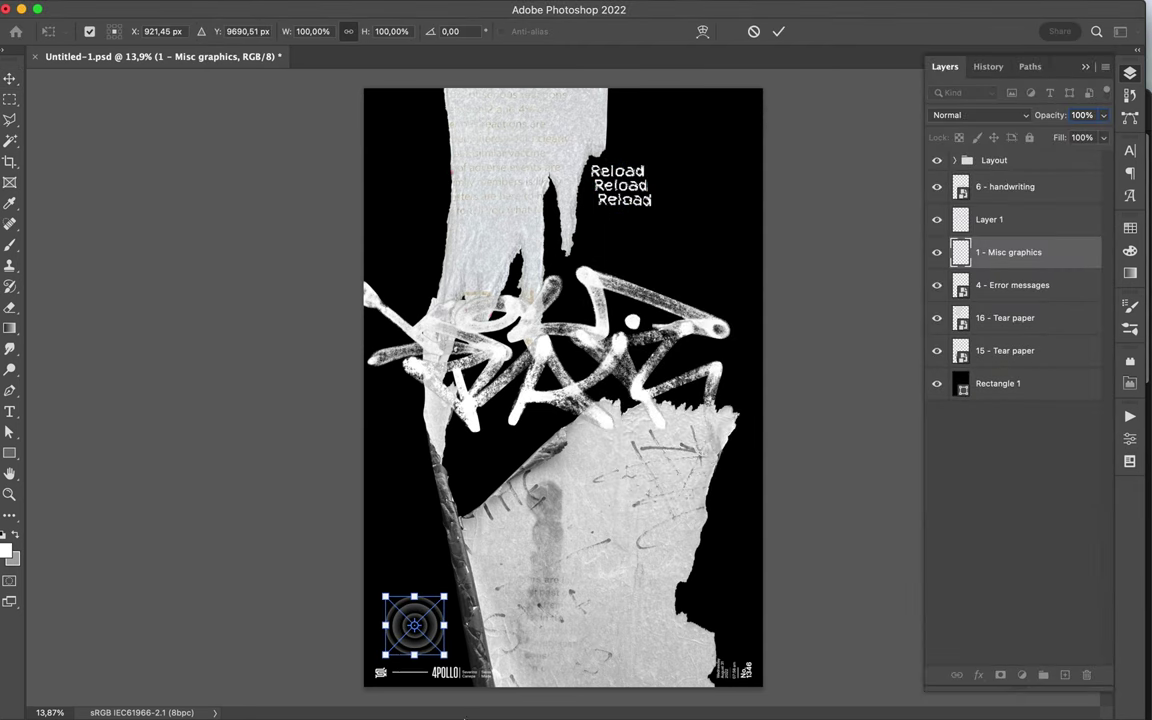
- Place 5 - Misc graphics.png in the poster's top-right corner and commit it
key(Down)
key(Down)
key(Down)
mouse_move(700, 242)
mouse_down()
mouse_move(578, 258)
mouse_move(560, 395)
mouse_move(733, 135)
mouse_up()
key(Return)
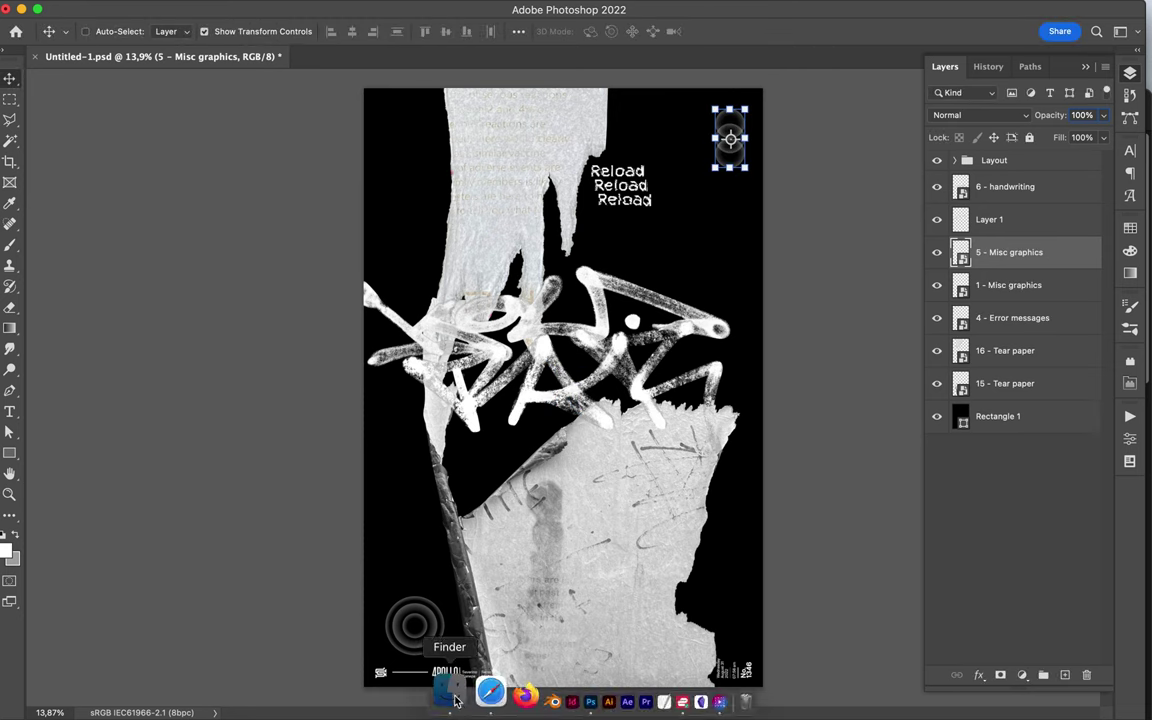
- Open 05 - Objects and preview the images down to the bitcoin coins, 17 and 18 - Objects.png
click(452, 692)
key(Left)
key(Down)
click(771, 242)
click(938, 172)
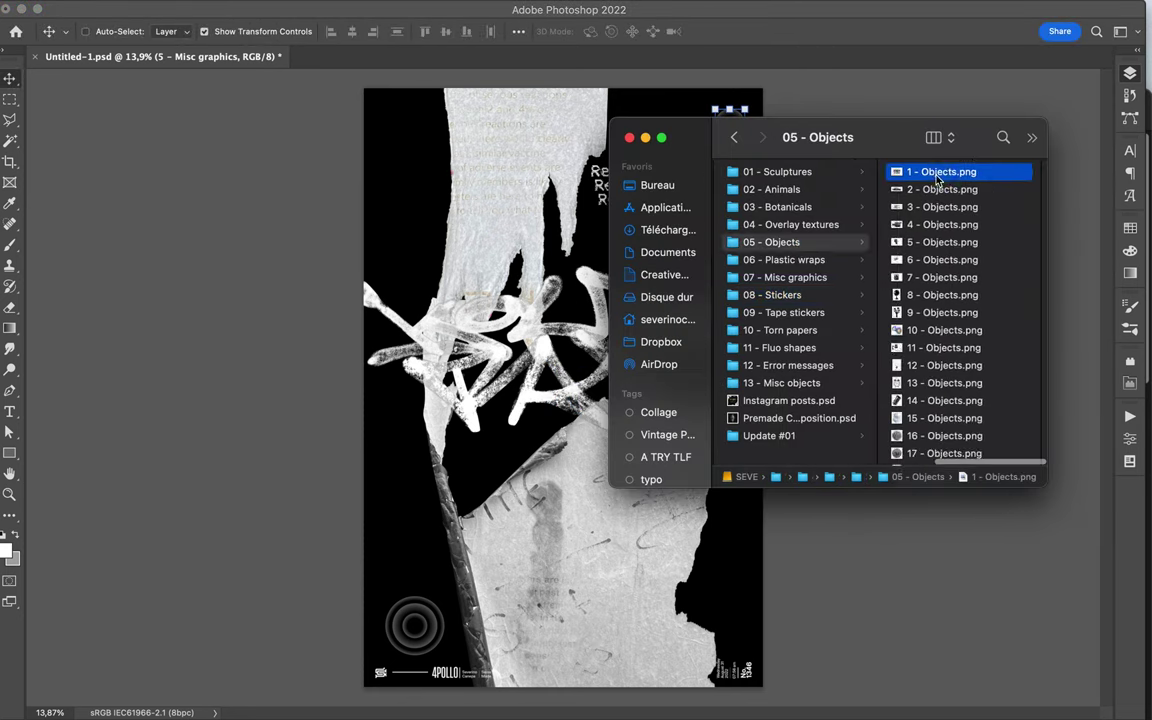
key(Down)
key(Down)
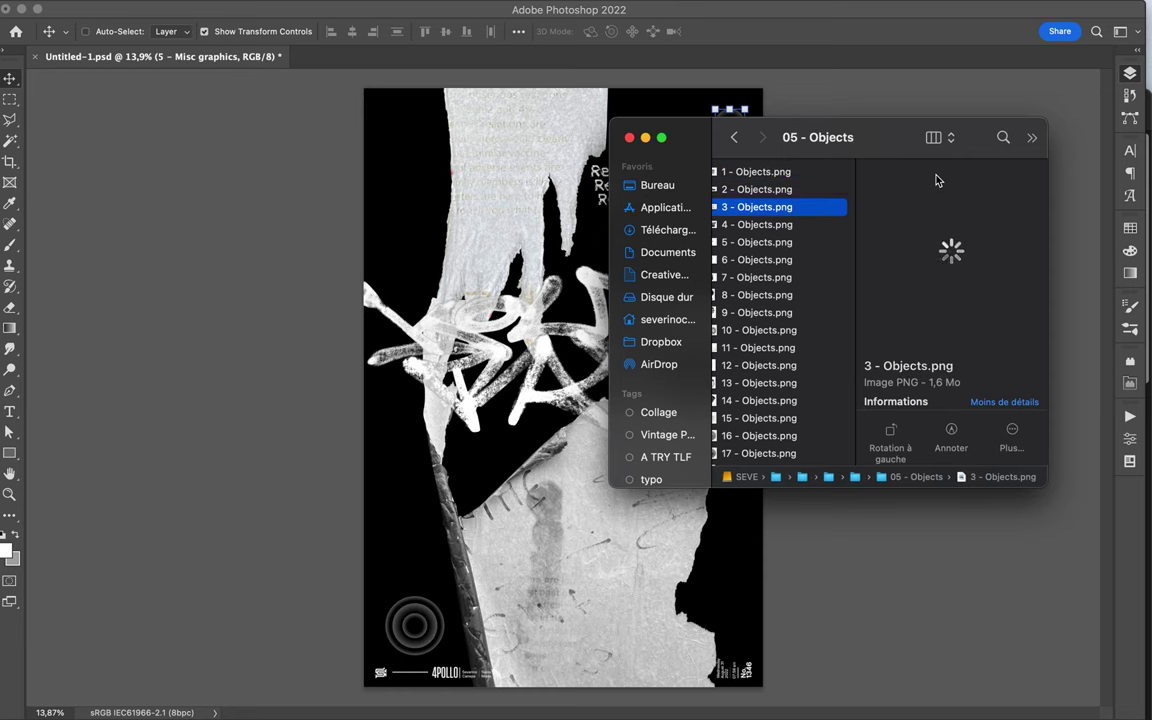
key(Down)
key(Down)
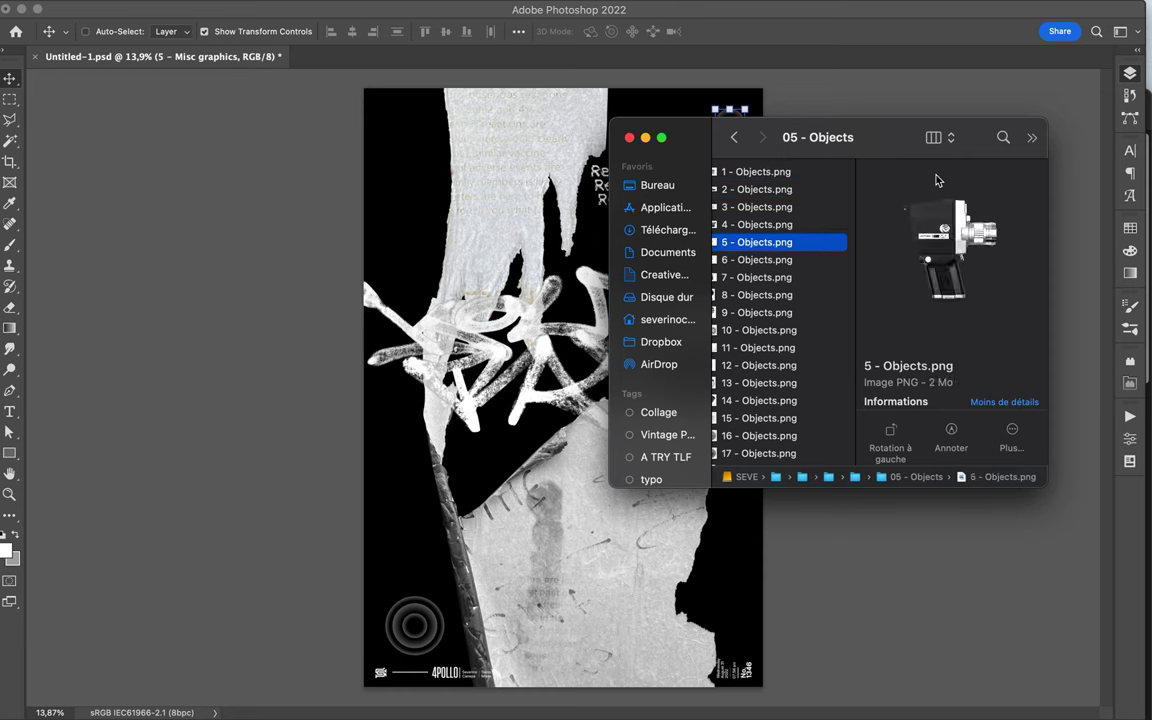
key(Down)
key(Down)
key(Down)
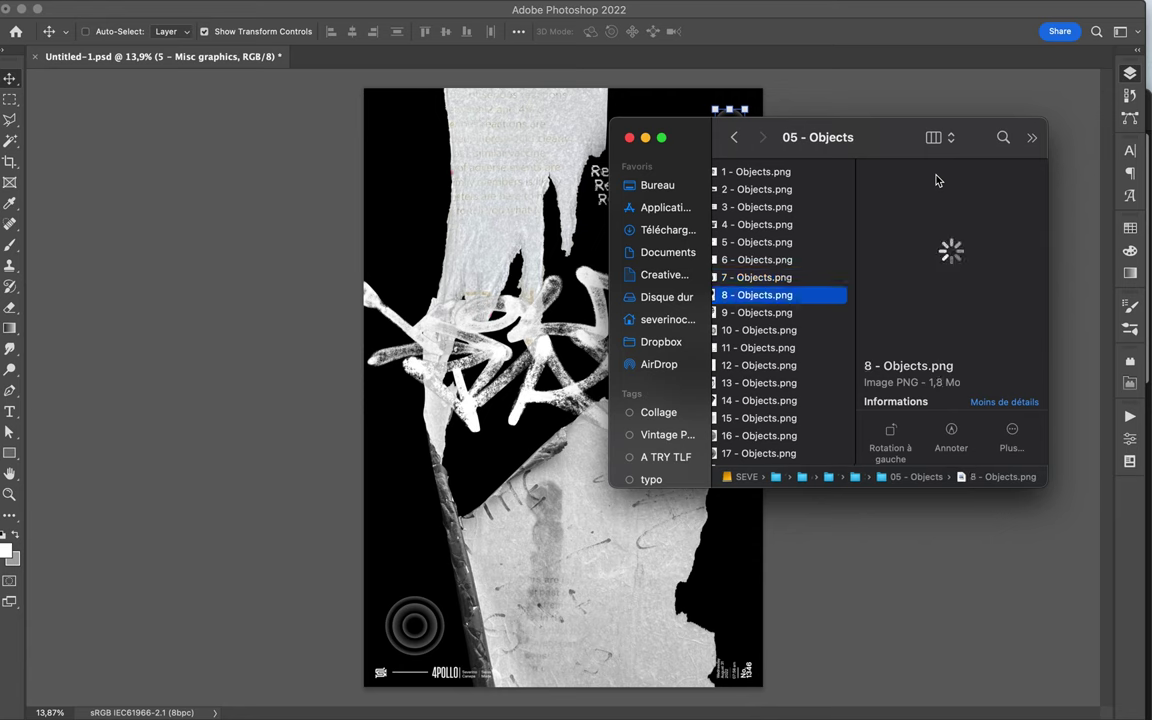
key(Down)
key(Down)
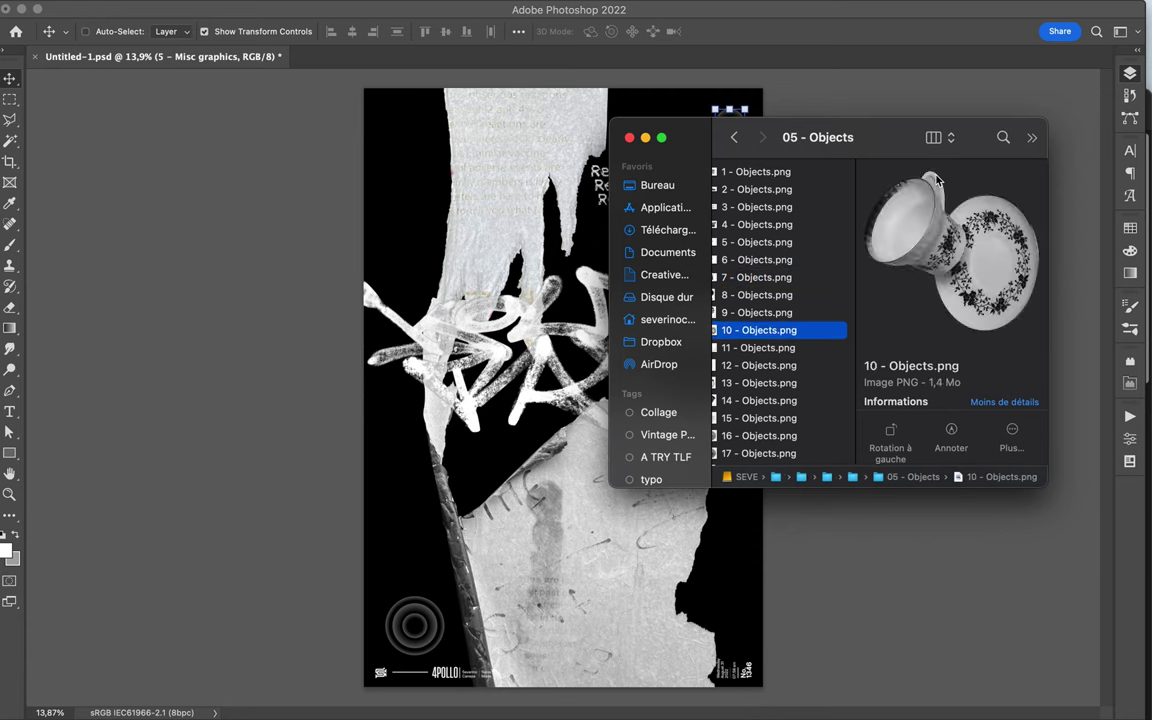
key(Down)
key(Down)
key(Down)
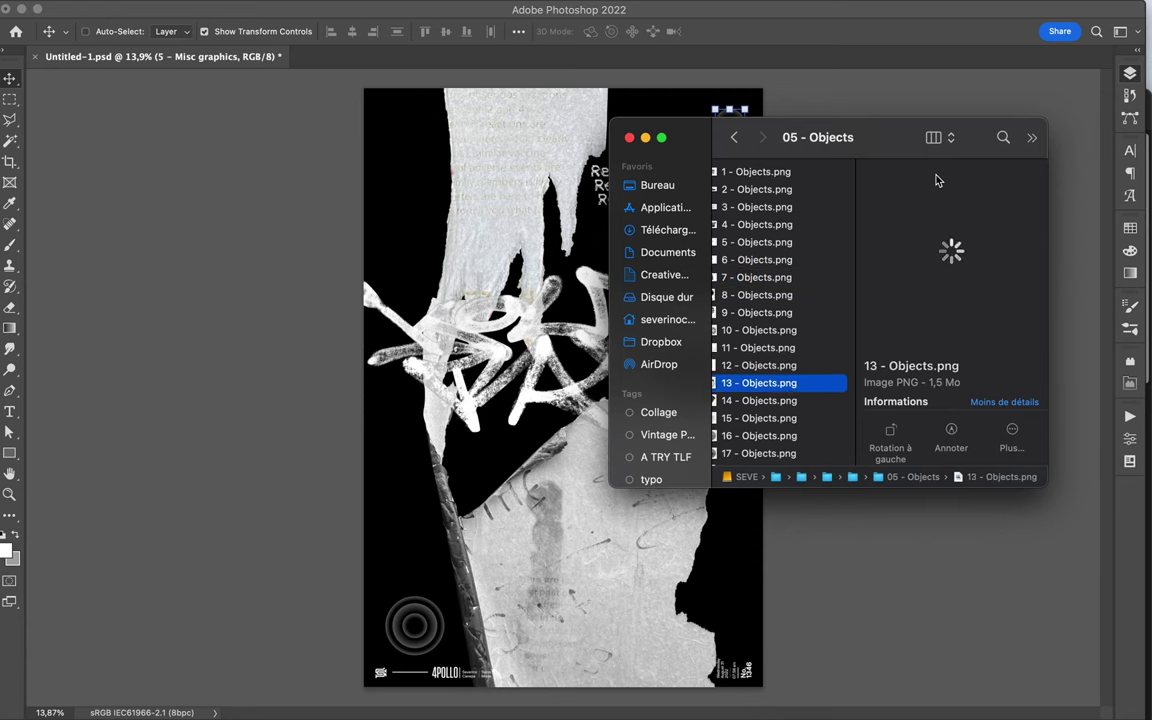
key(Down)
key(Down)
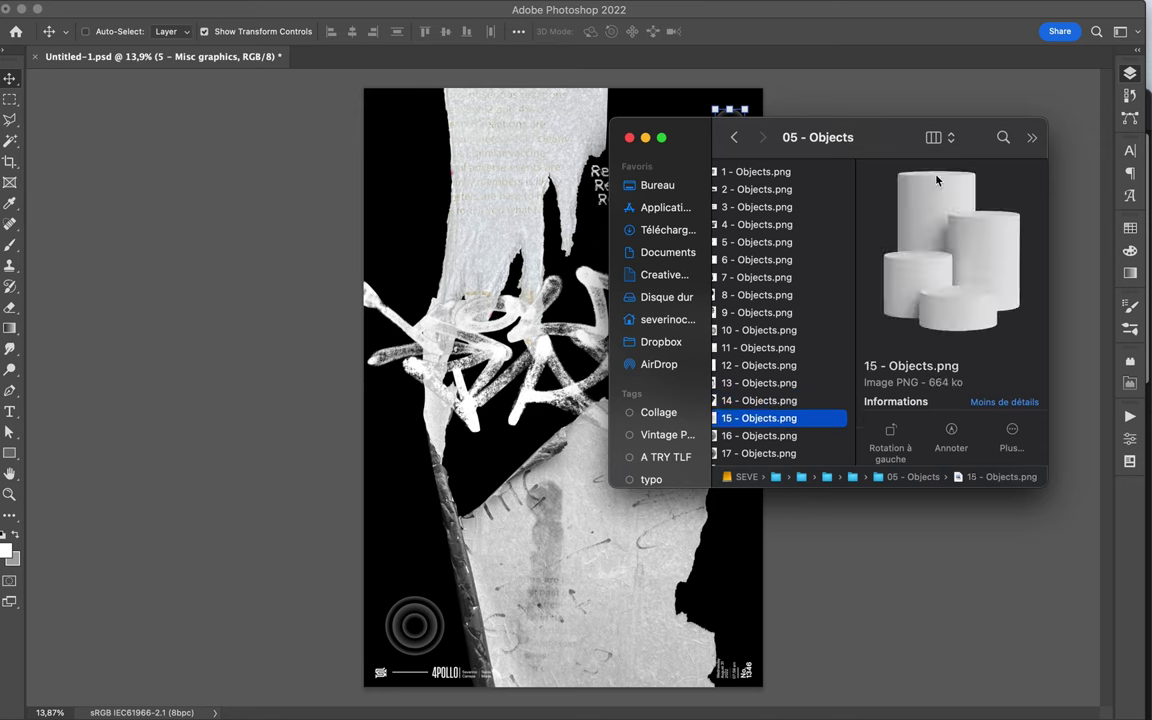
key(Down)
key(Down)
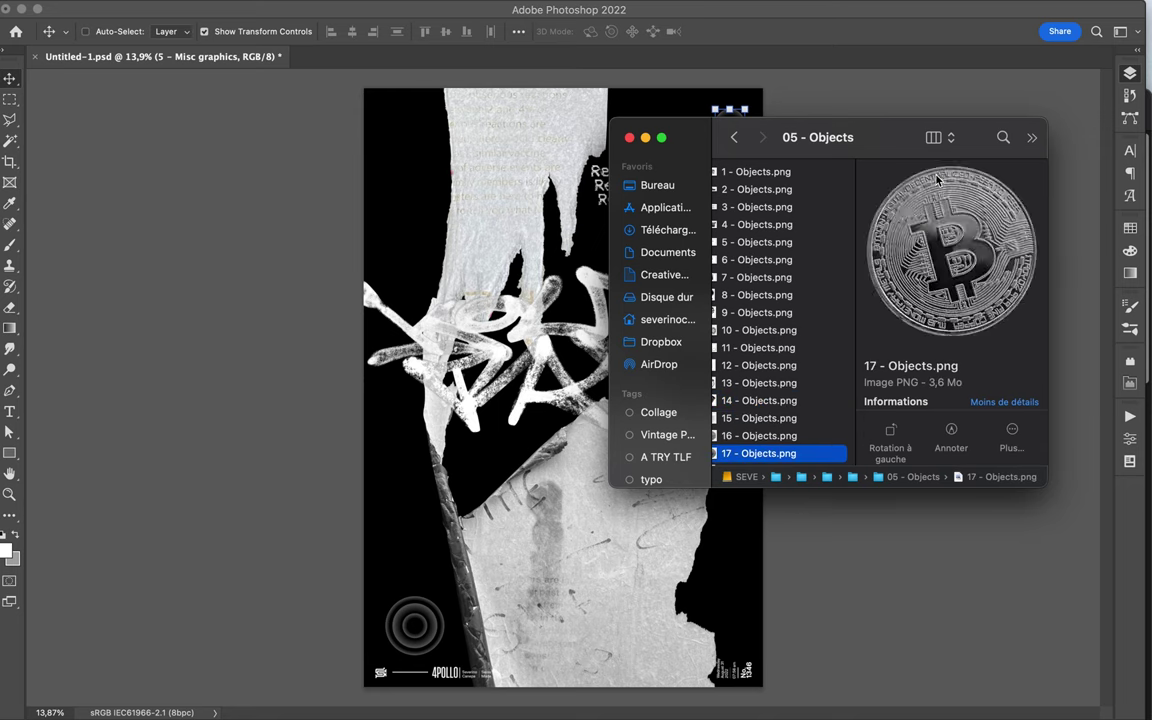
key(Down)
key(Down)
key(Up)
- Add the 18 - Objects bitcoin coins, then move the 6 - handwriting graffiti up and scale it to about 60%
click(728, 433)
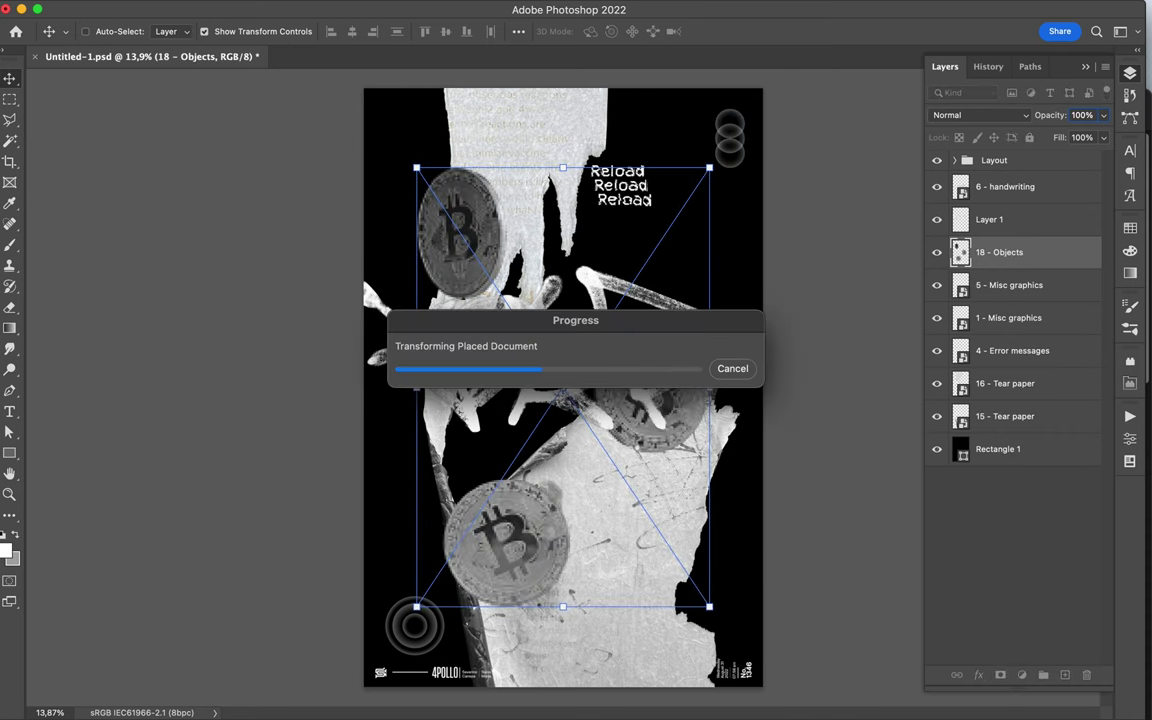
mouse_move(532, 406)
mouse_down()
mouse_move(509, 461)
mouse_move(622, 276)
mouse_up()
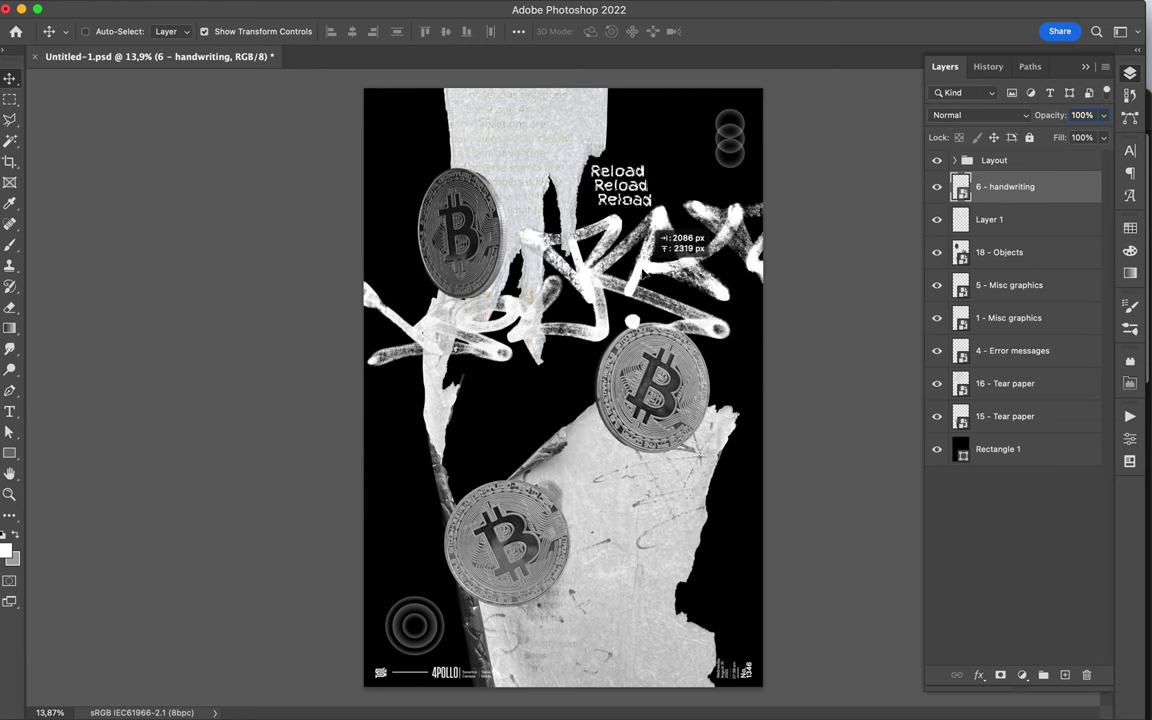
key(ctrl+t)
drag(843, 260, 710, 258)
key(Return)
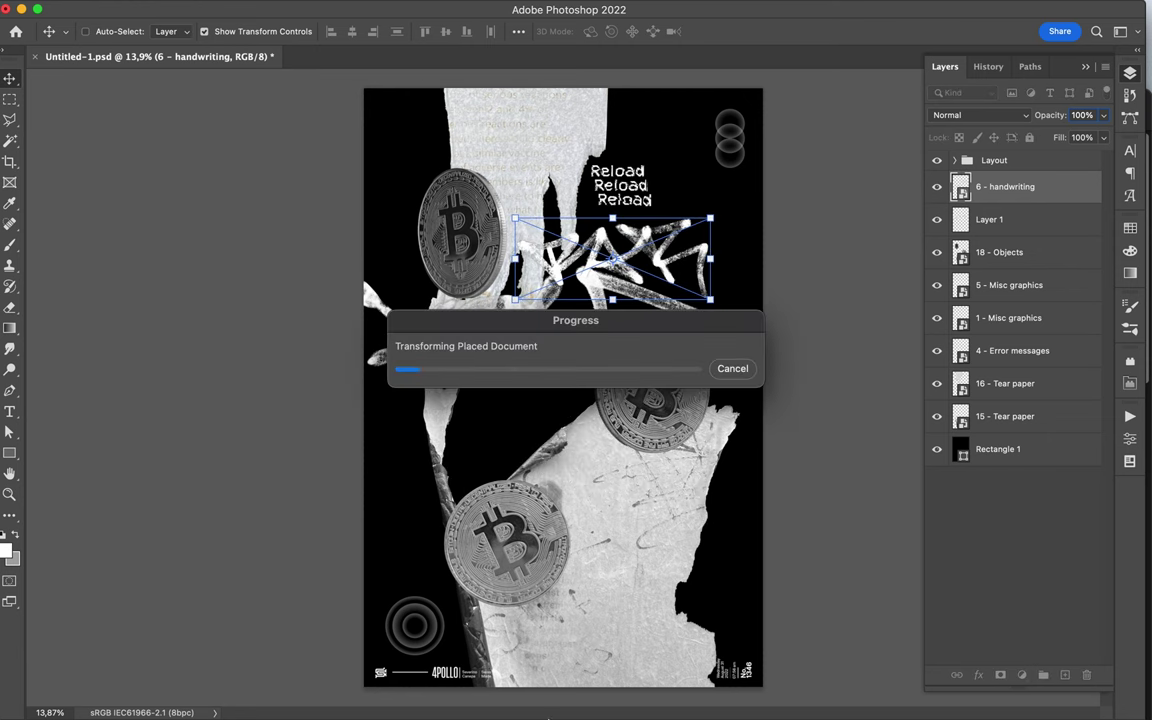
click(447, 689)
- Preview more assets: 24 - Objects polyhedron and the 13 - Misc objects END and NO ENTRY signs
key(Down)
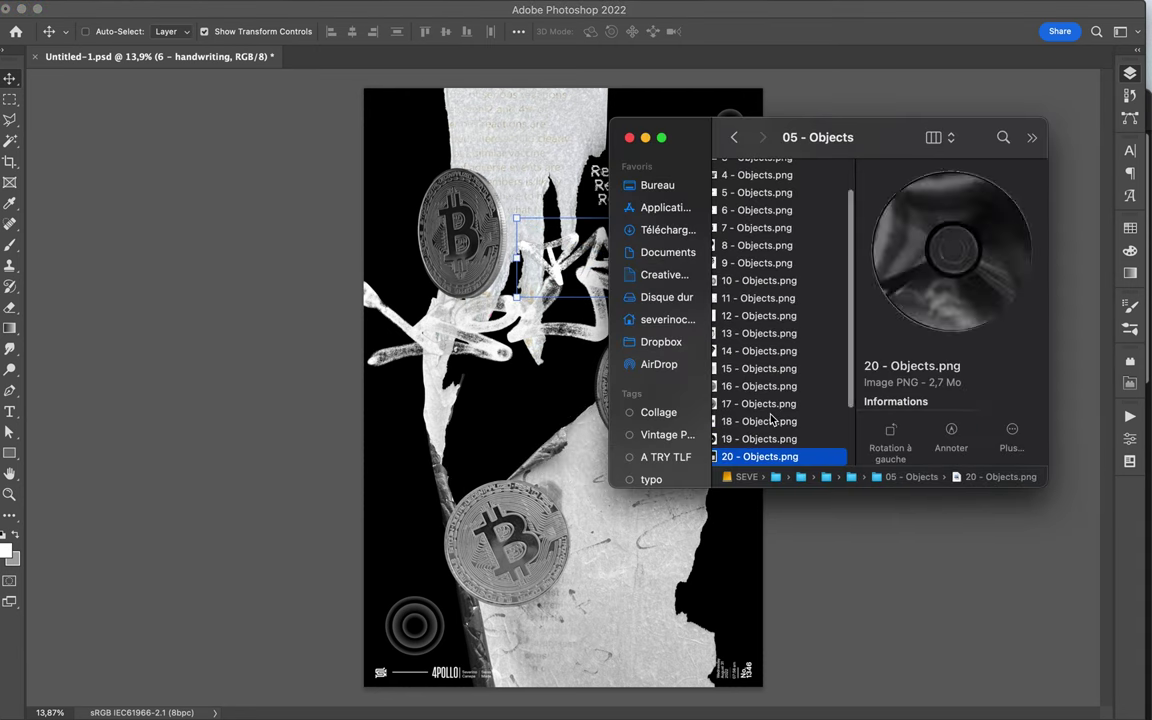
key(Down)
key(Down)
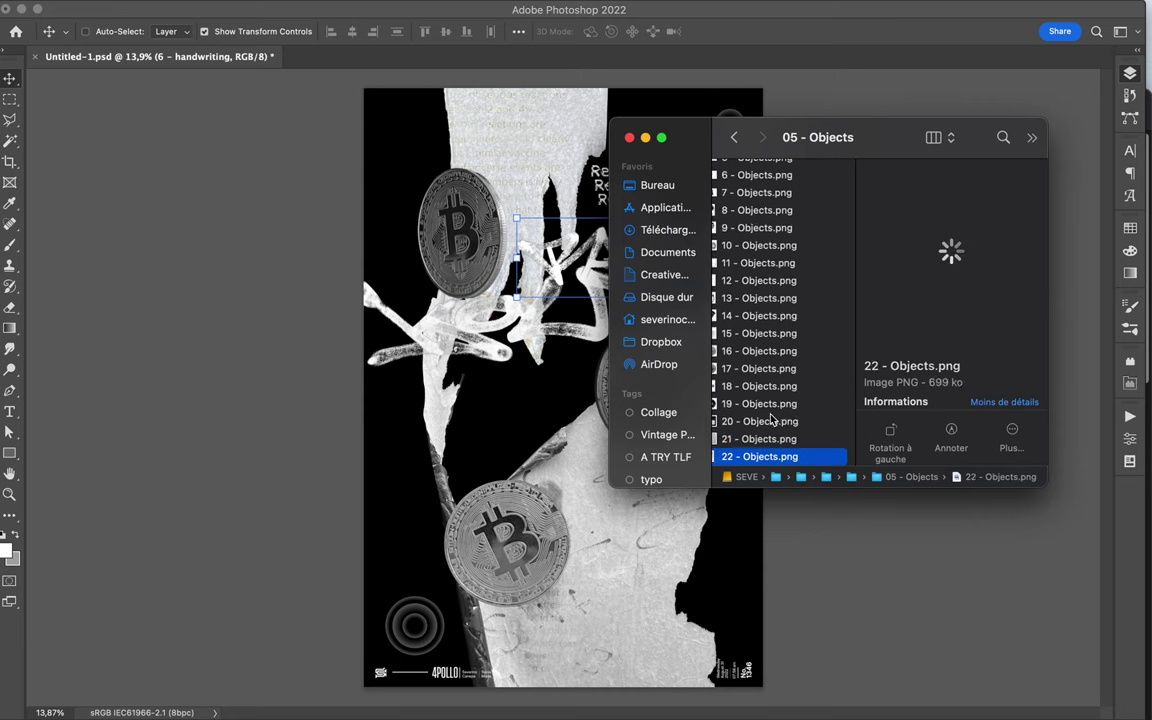
key(Down)
key(Down)
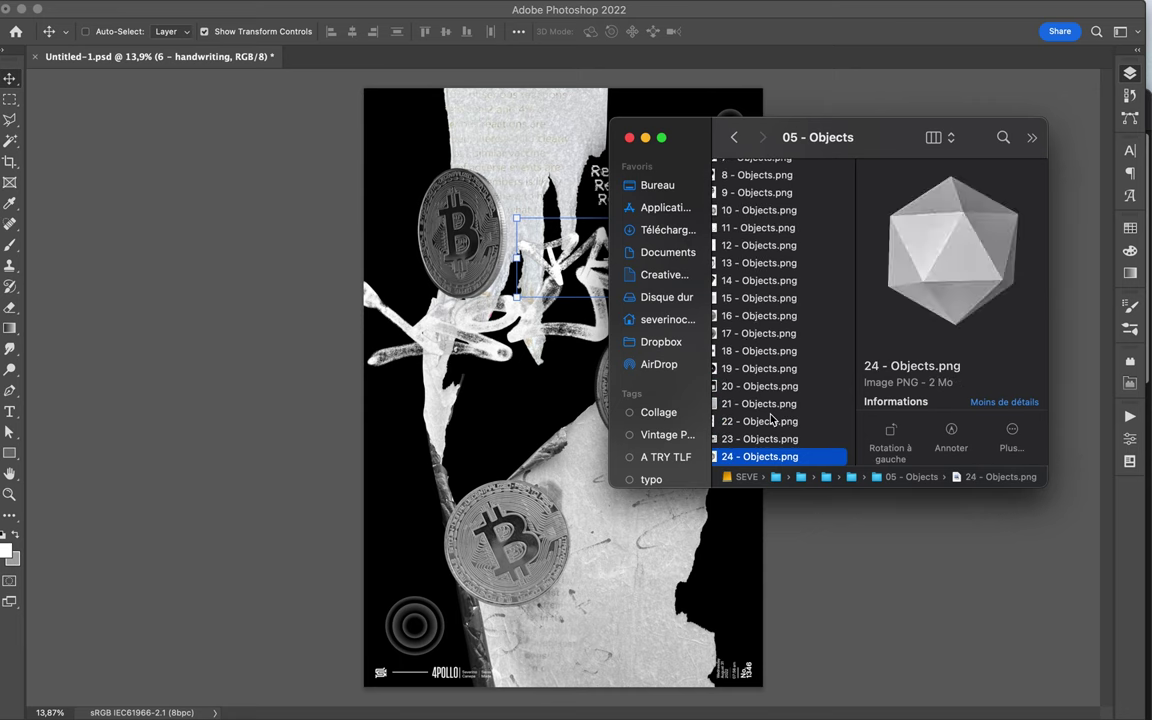
key(Down)
scroll(833, 354, left, 5)
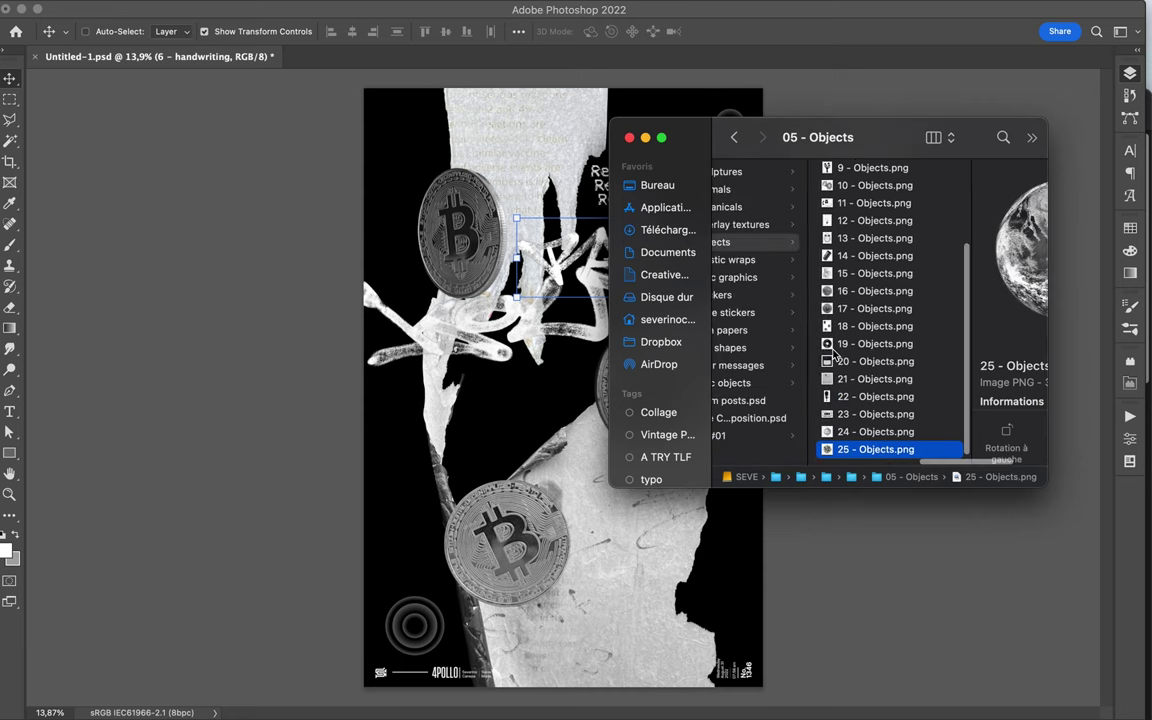
scroll(770, 265, left, 3)
click(790, 383)
click(938, 300)
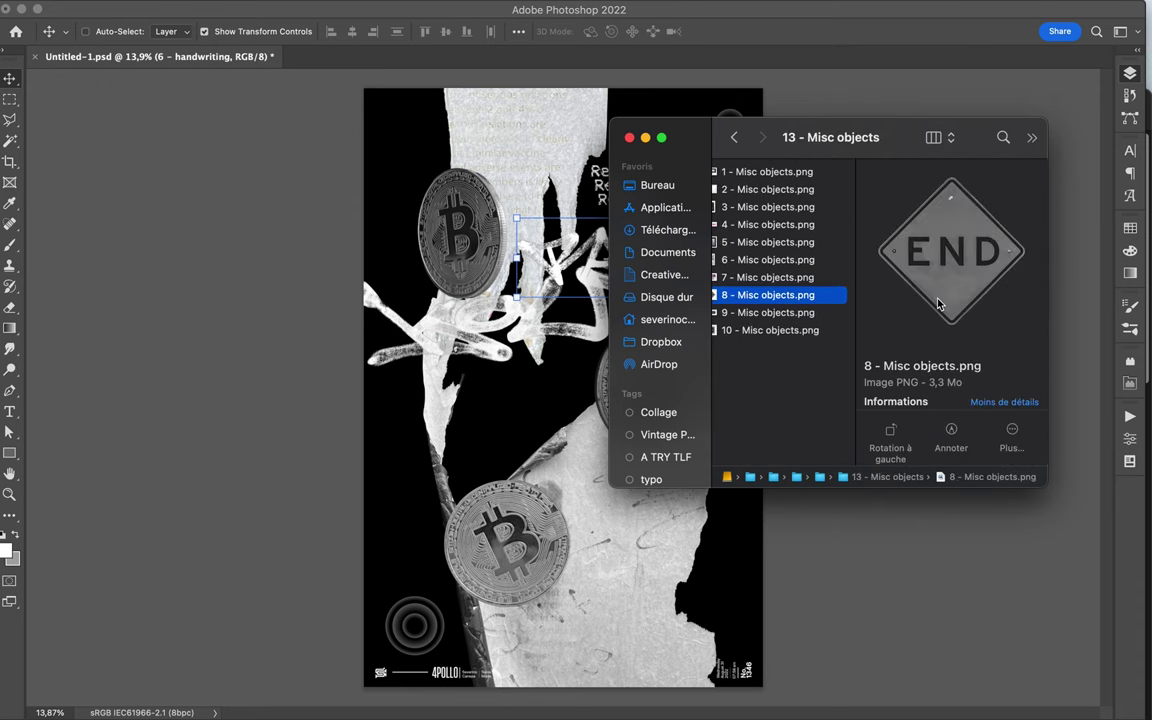
key(Down)
key(Down)
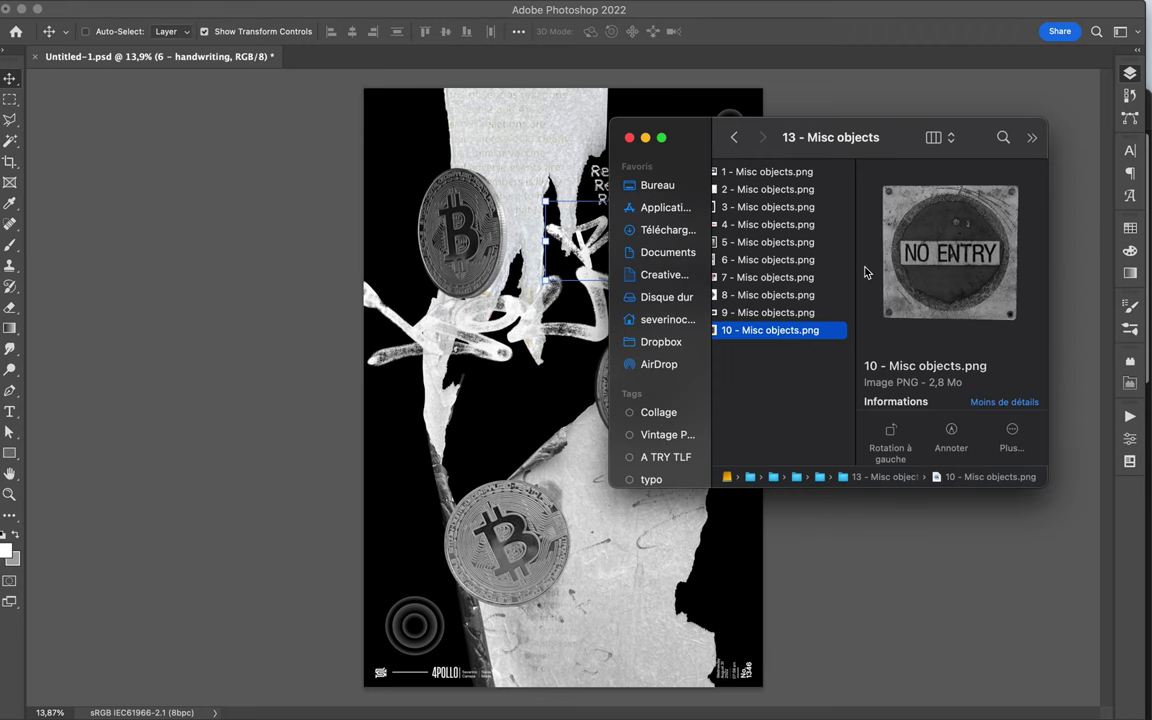
- Navigate to the Graffiti folder and jump to 12 - handwriting.png
scroll(862, 266, left, 3)
scroll(862, 266, left, 3)
scroll(862, 266, left, 3)
key(Down)
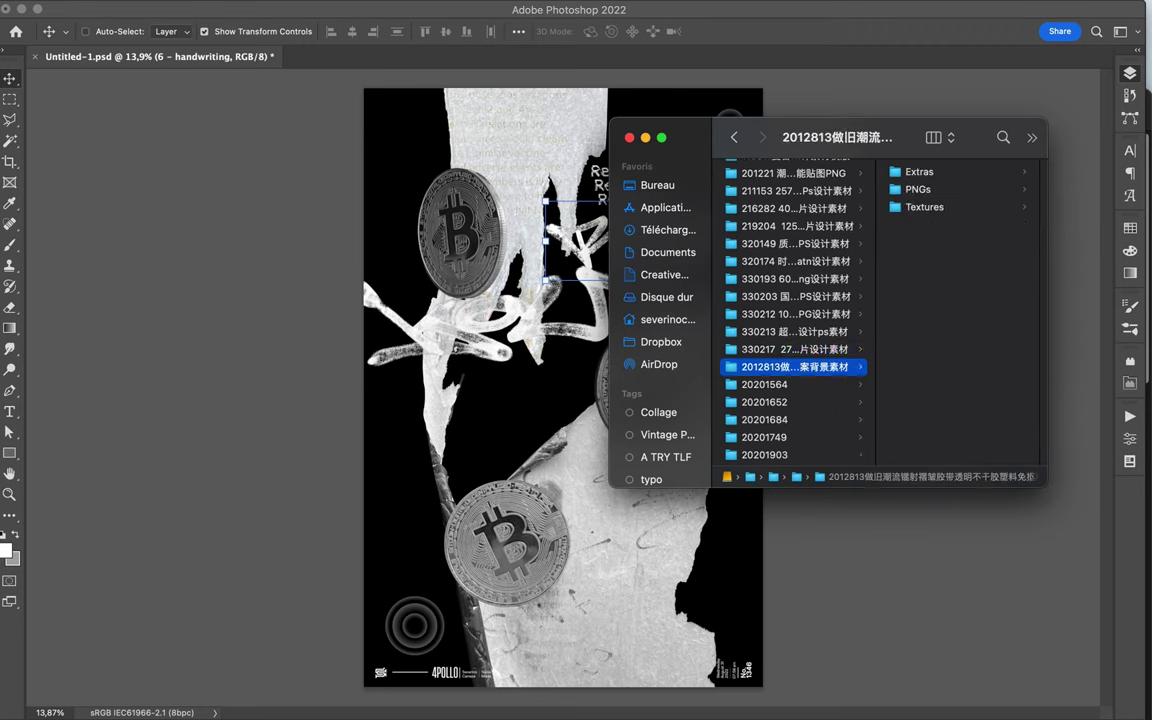
key(Right)
key(Down)
key(Right)
key(Left)
key(Left)
key(Up)
key(Up)
key(Right)
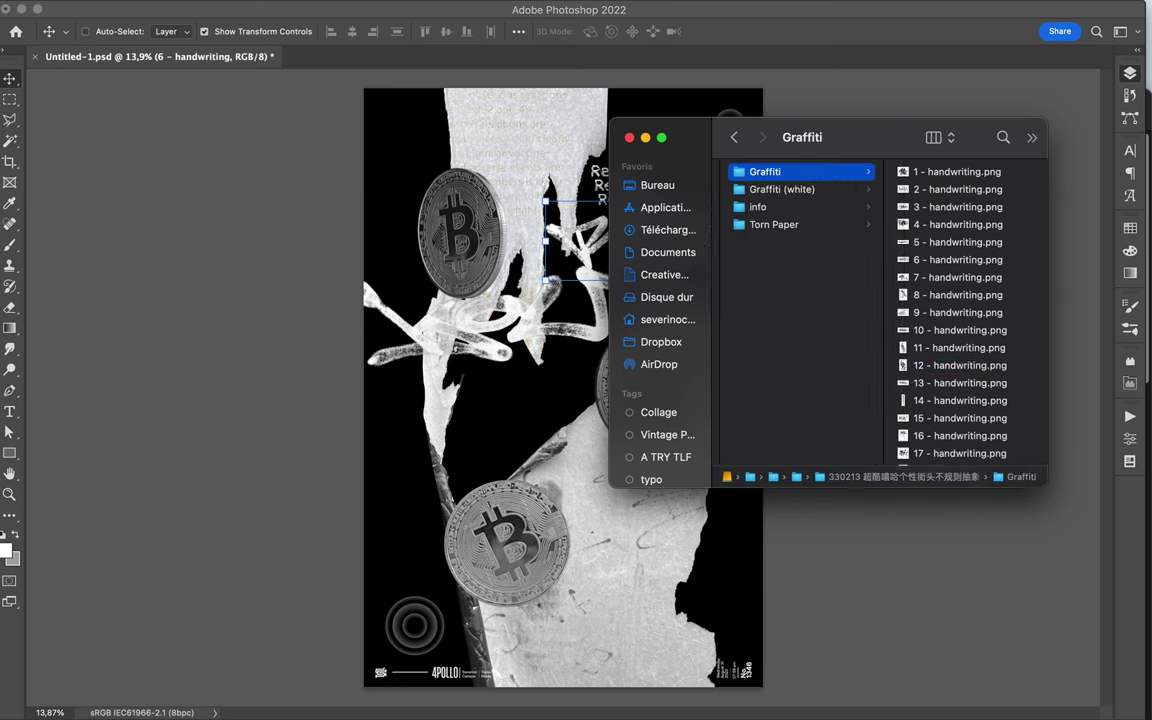
key(Right)
text(12)
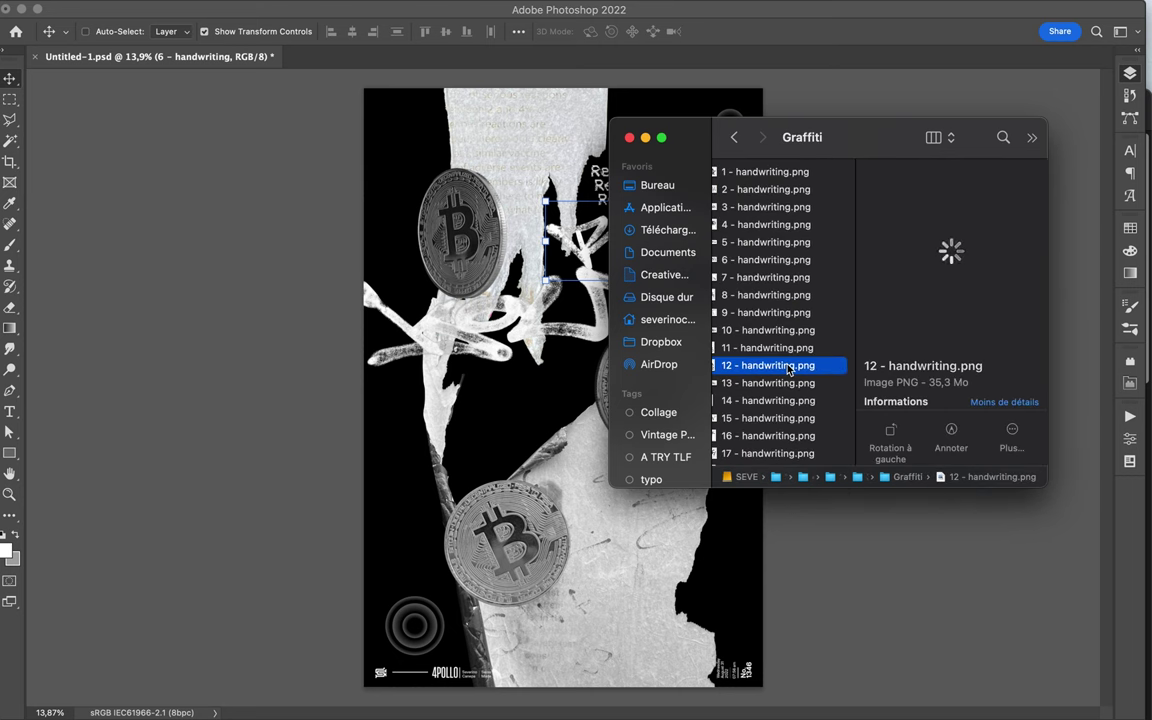
- Place 12 - handwriting.png, stack it below 4 - Error messages, and move it lower on the poster
drag(547, 375, 550, 377)
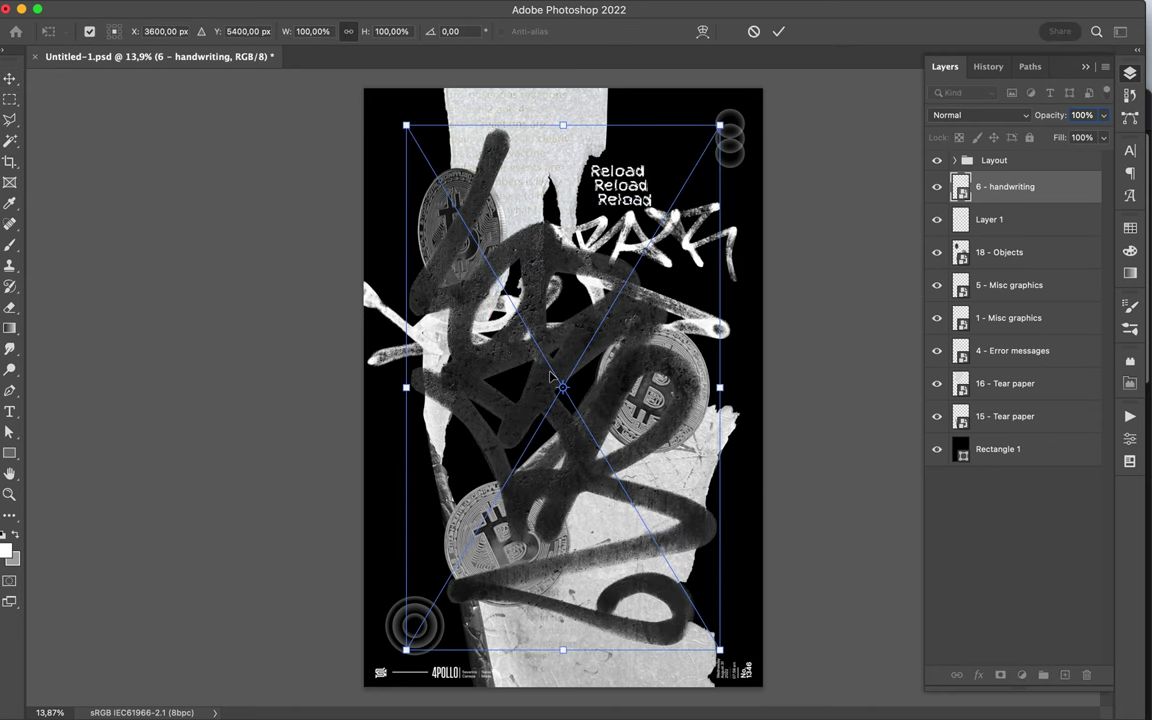
key(Return)
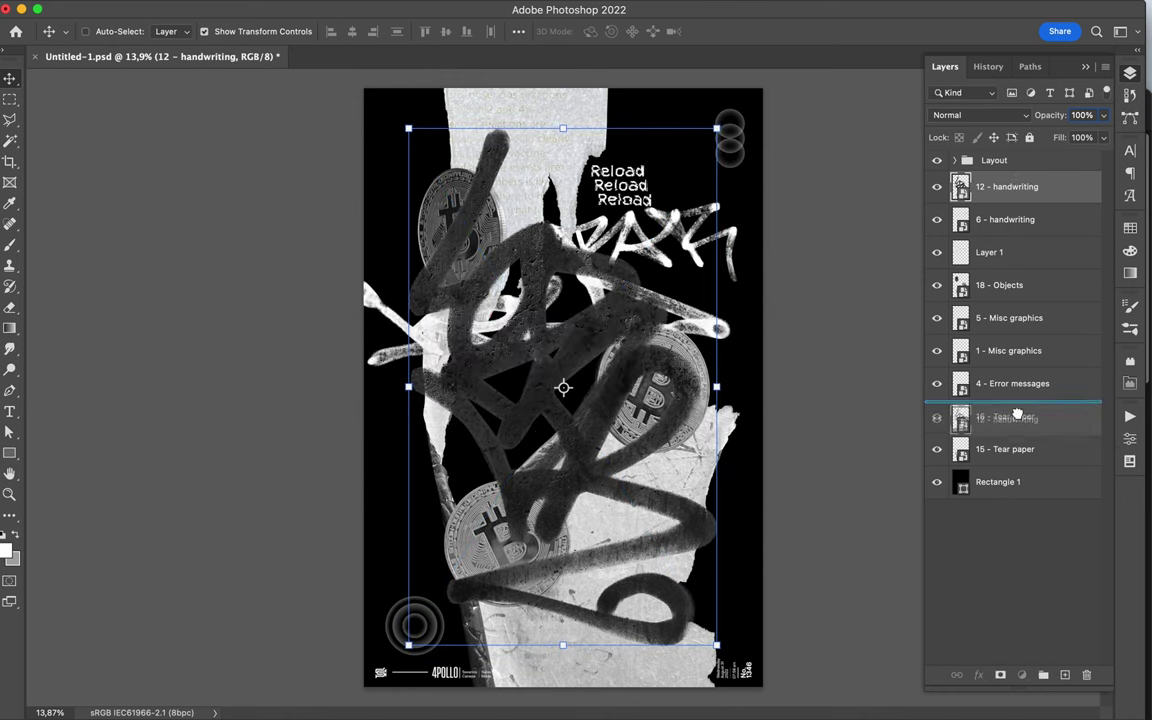
drag(1022, 186, 1018, 400)
drag(537, 412, 515, 480)
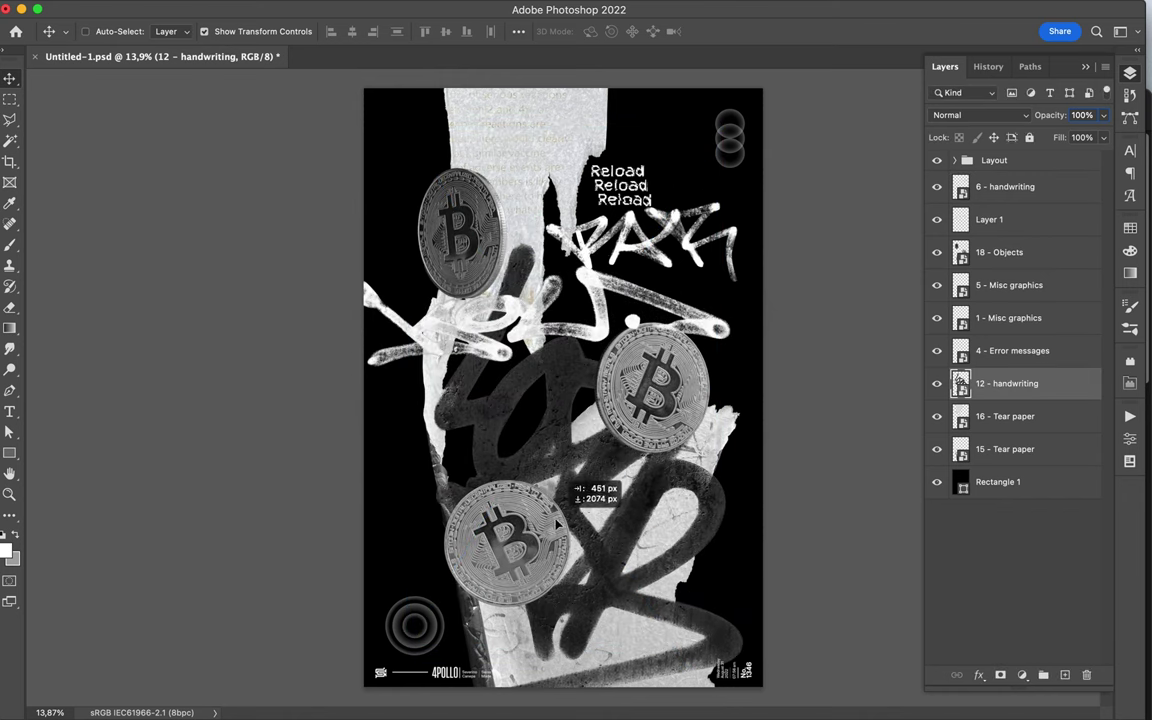
- Add a new empty Layer 2 above the 5 - Misc graphics layer
click(960, 252)
click(960, 285)
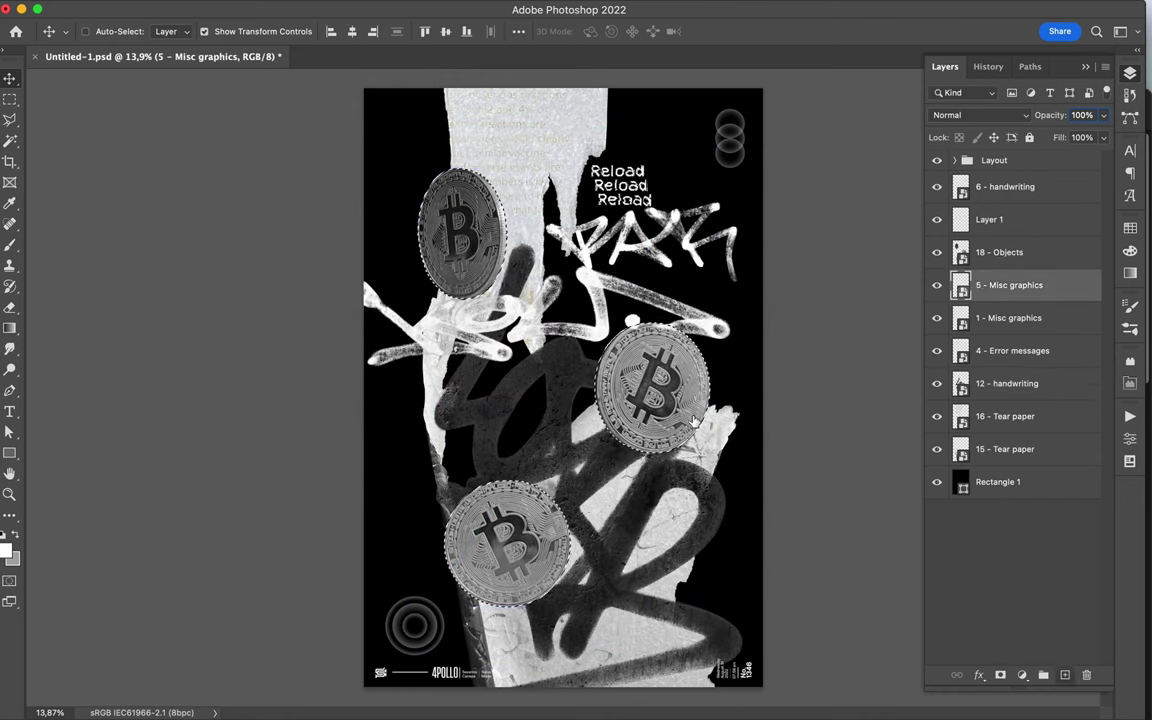
click(1064, 675)
- Paint large black dabs on Layer 2 with a 5000 px Hard Round brush
click(9, 244)
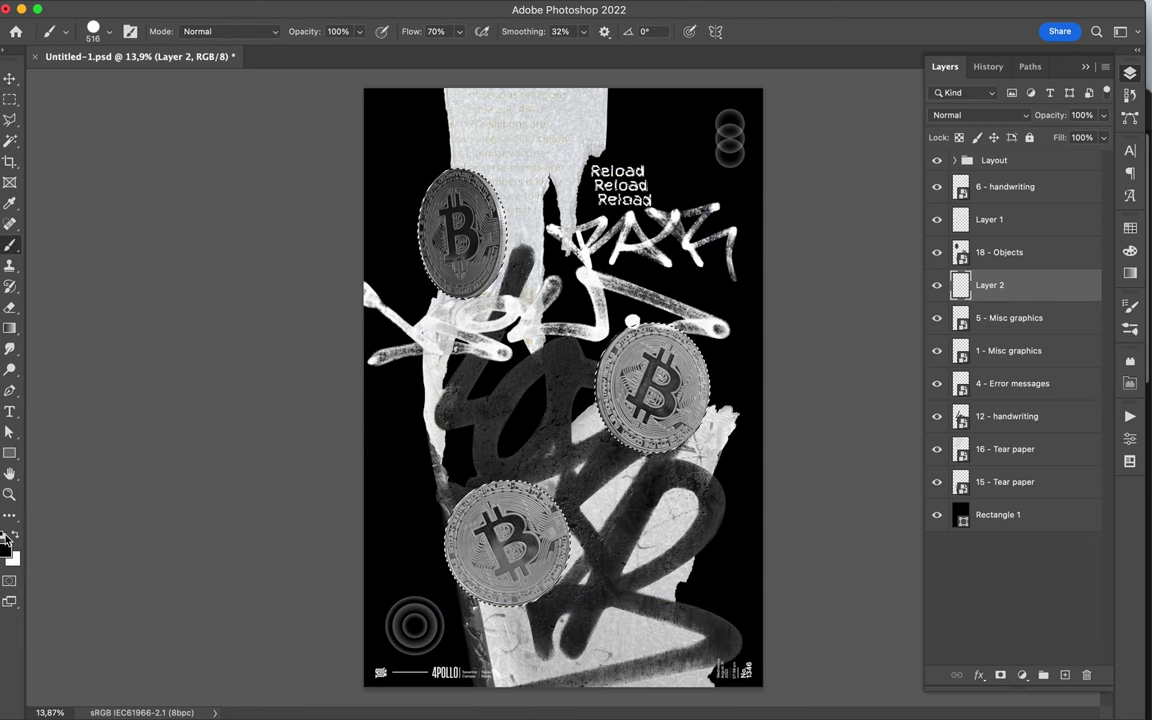
right_click(672, 276)
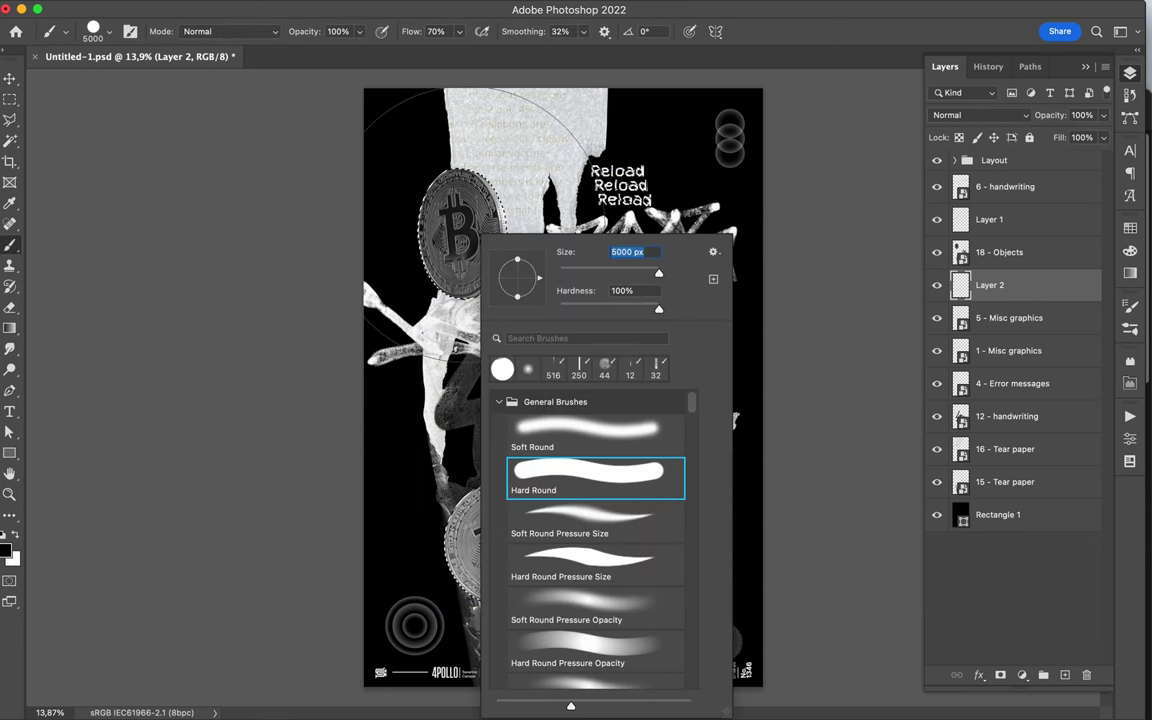
key(Return)
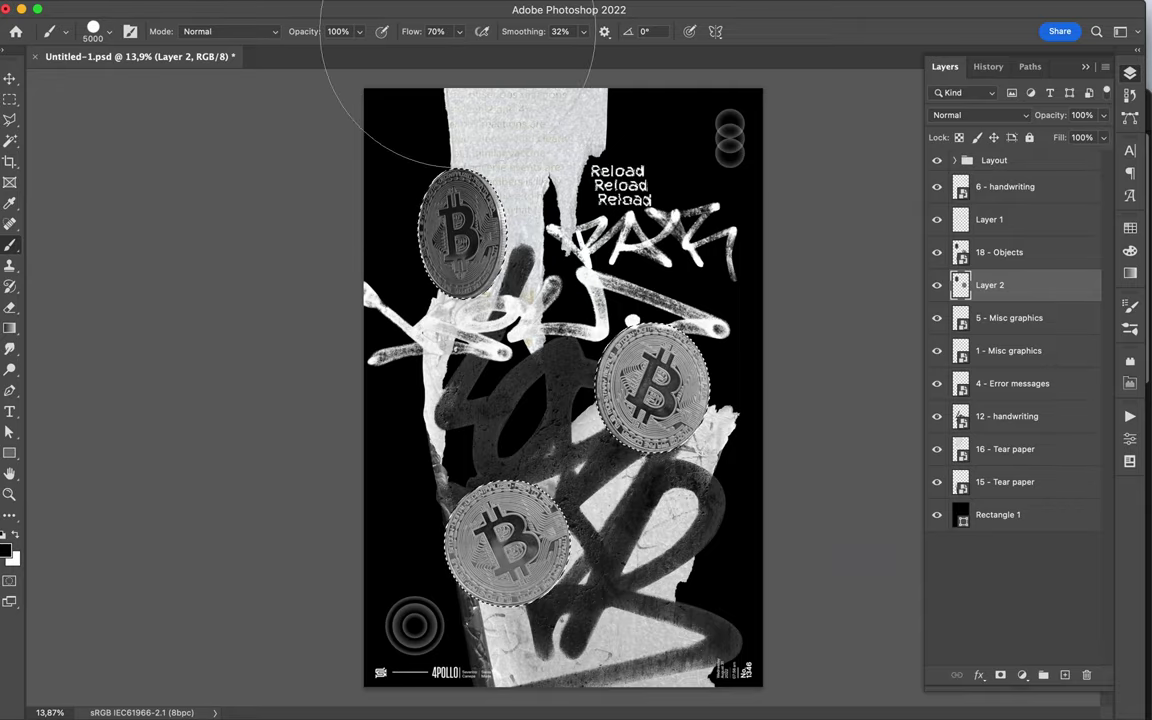
key(F11)
key(F11)
click(833, 10)
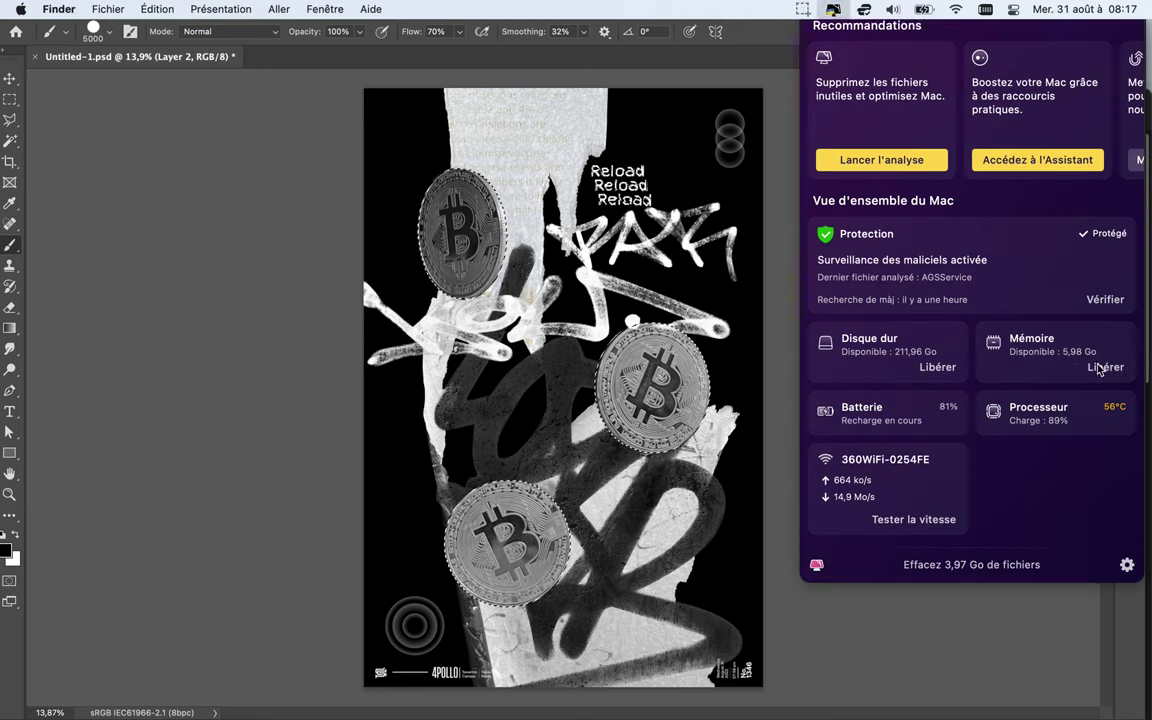
click(787, 278)
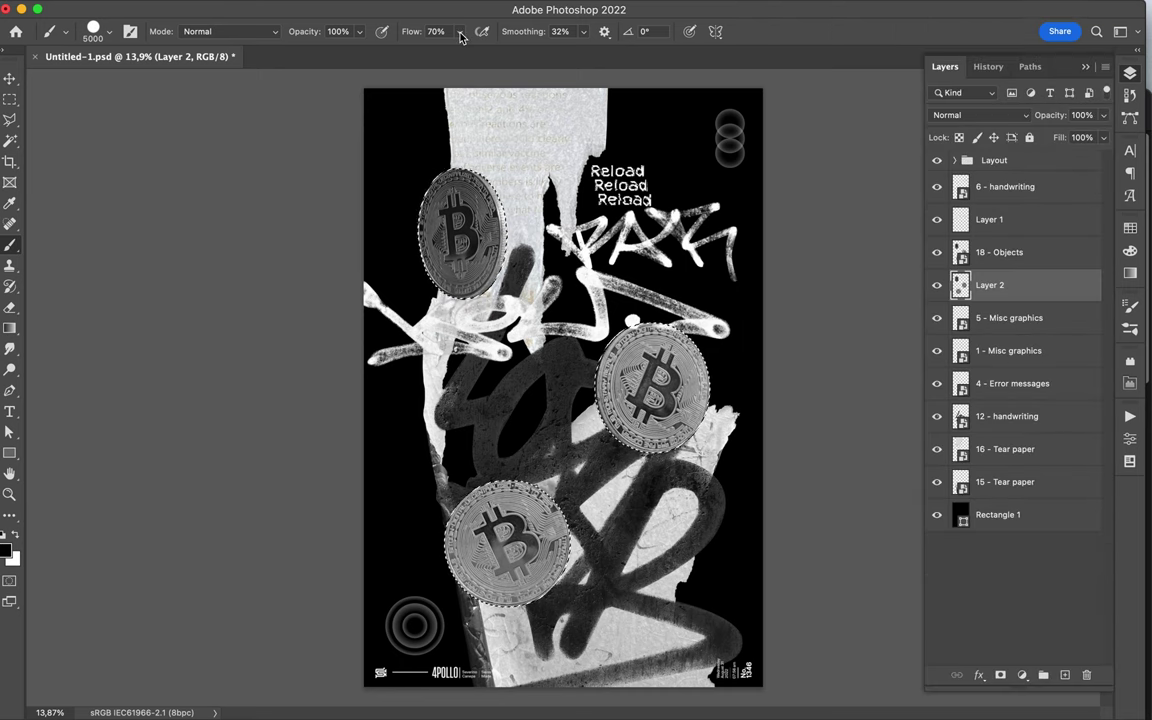
- Set the brush Flow and Smoothing both to 100%
click(7, 80)
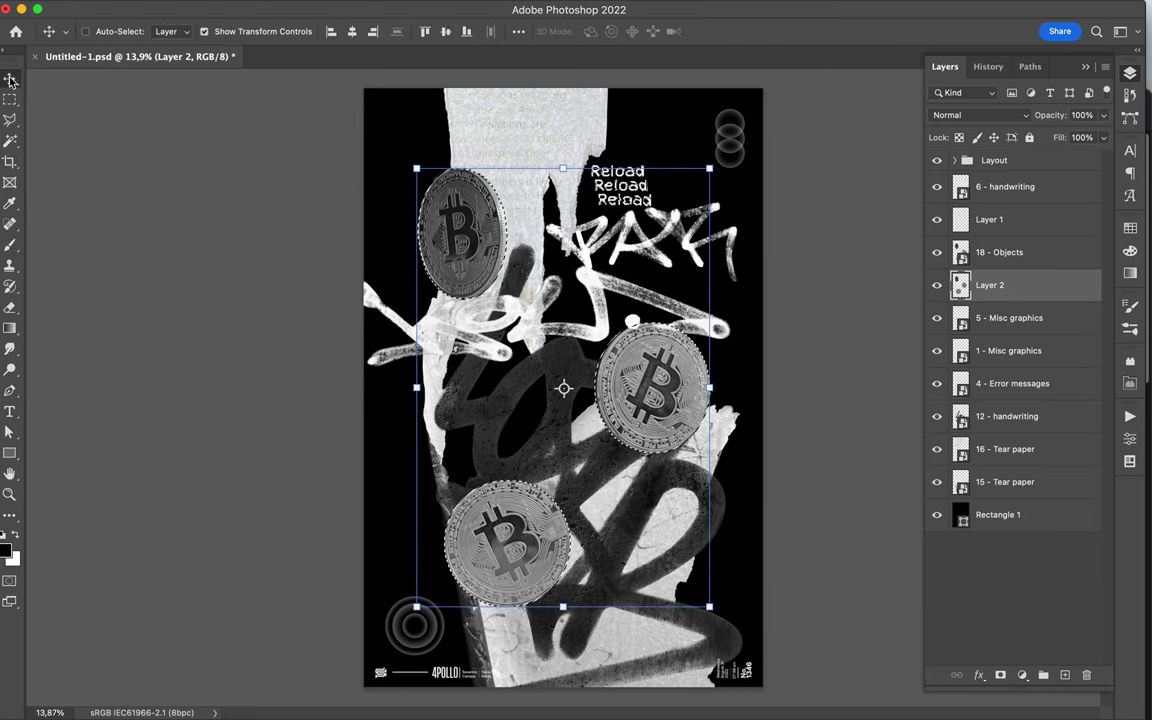
key(b)
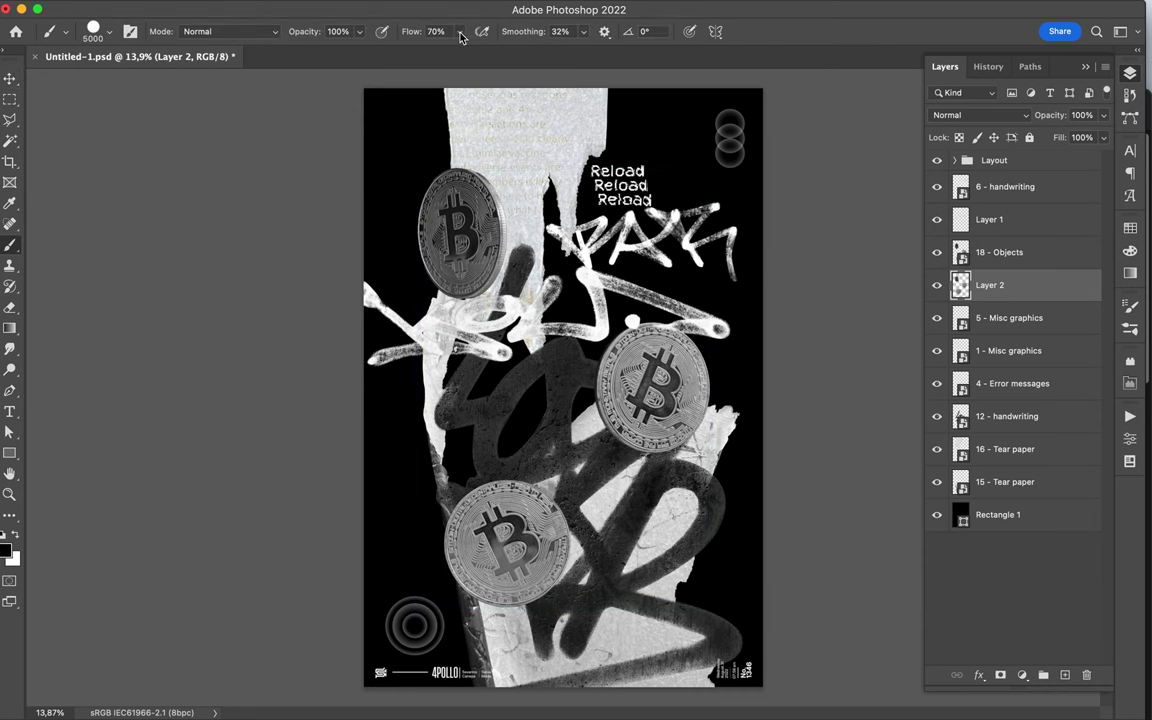
drag(460, 54, 490, 50)
click(583, 31)
drag(579, 50, 633, 50)
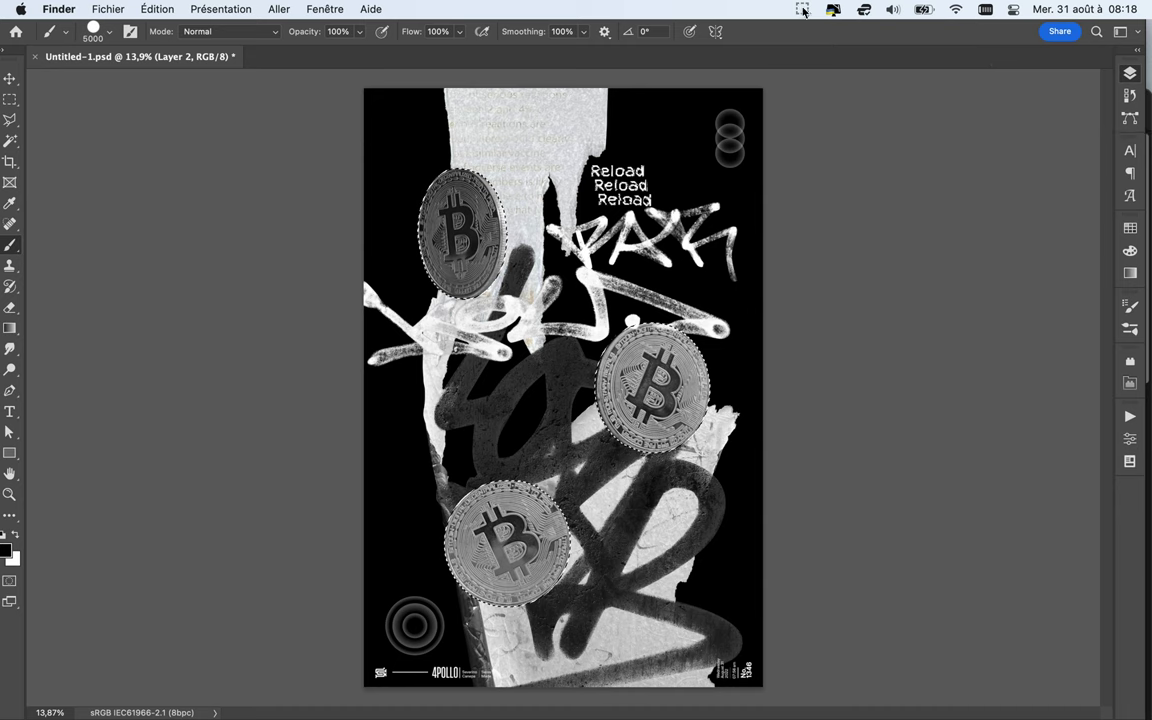
- Apply a Gaussian Blur of about 126,6 px radius to Layer 2
click(803, 9)
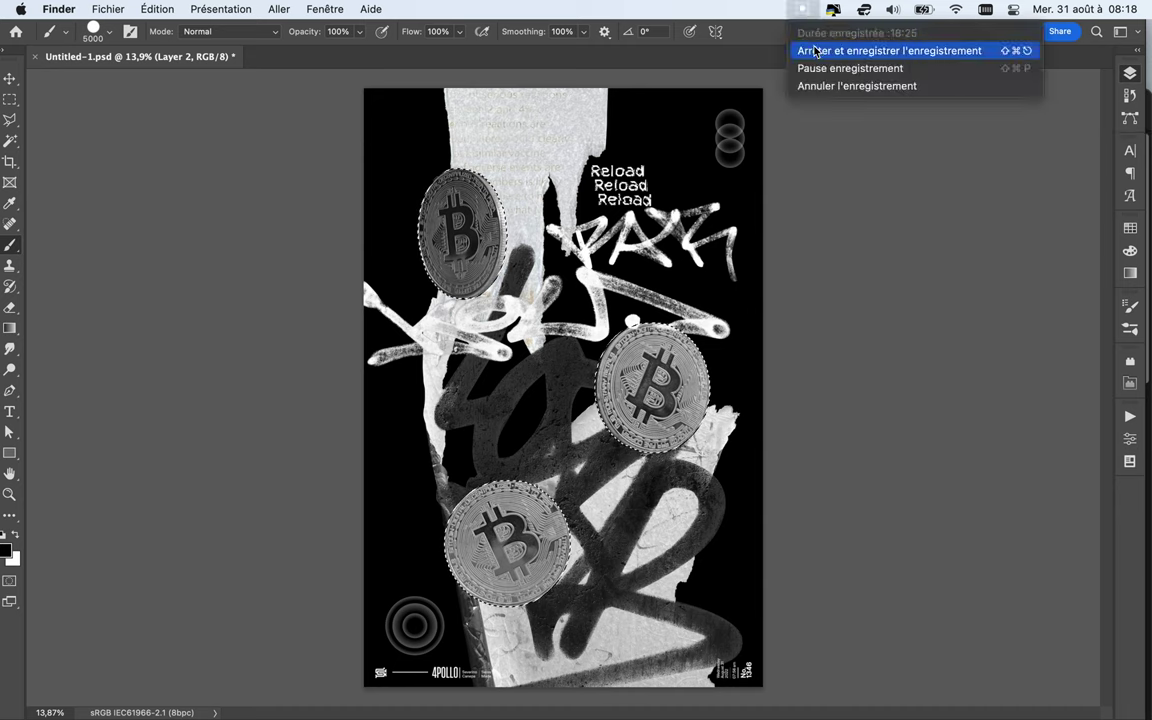
click(745, 67)
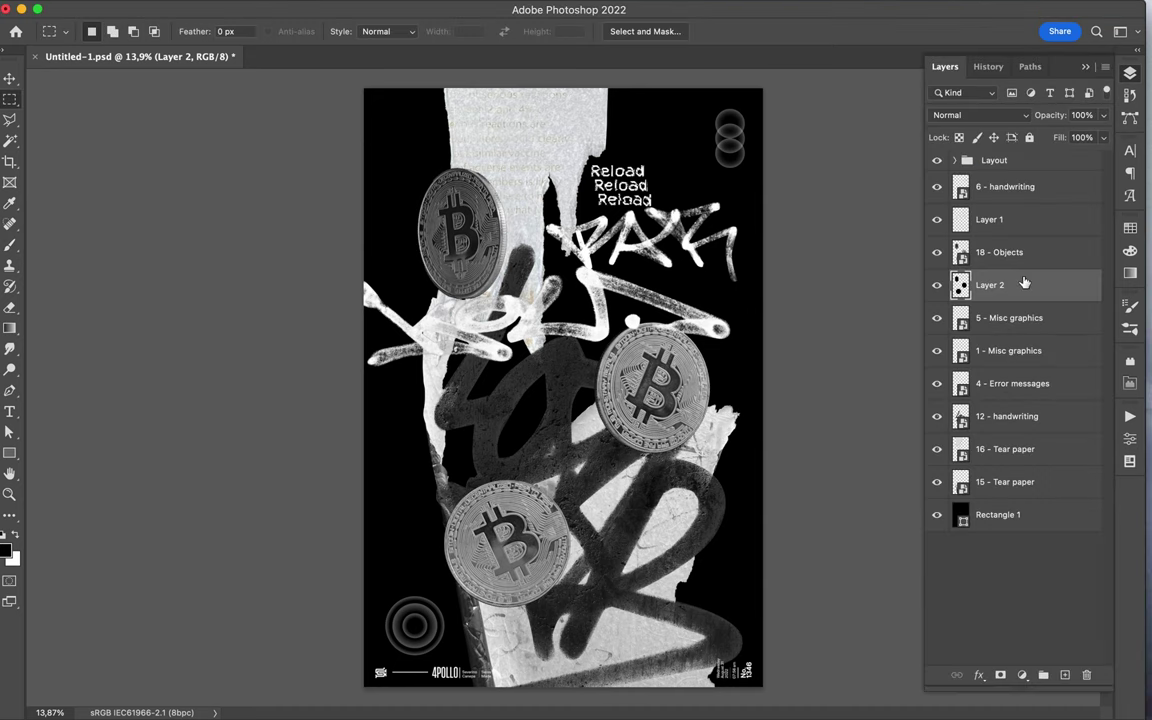
click(378, 10)
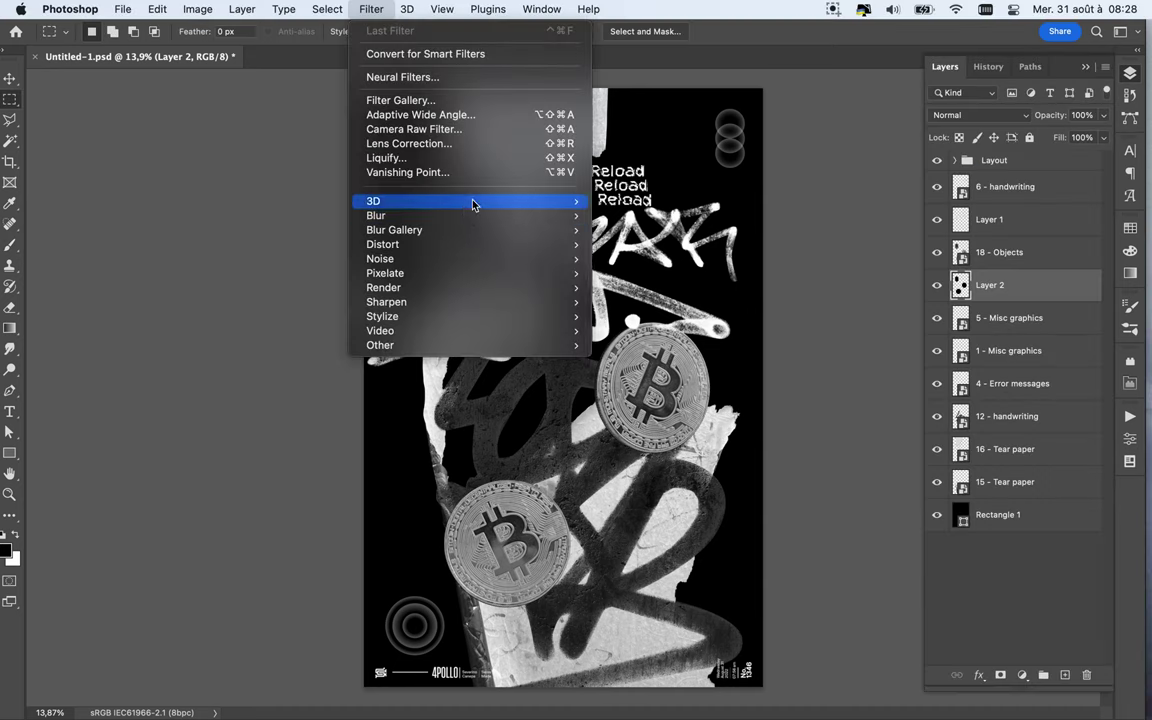
click(690, 231)
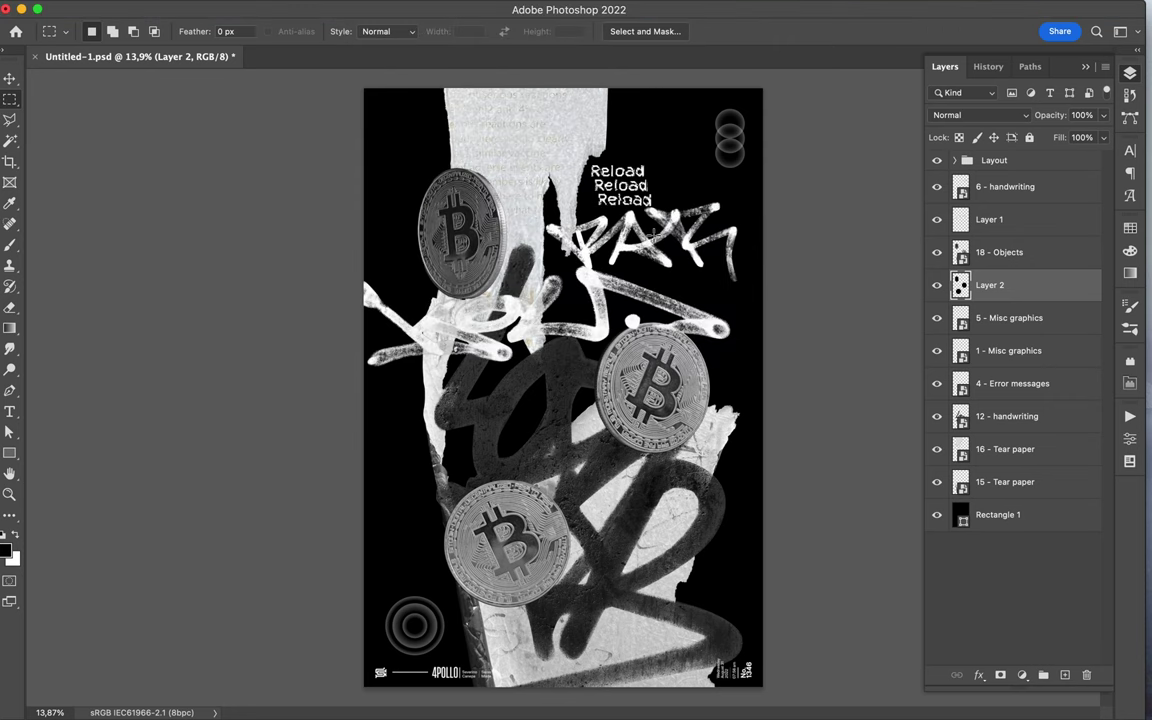
click(404, 10)
click(650, 300)
drag(954, 307, 904, 310)
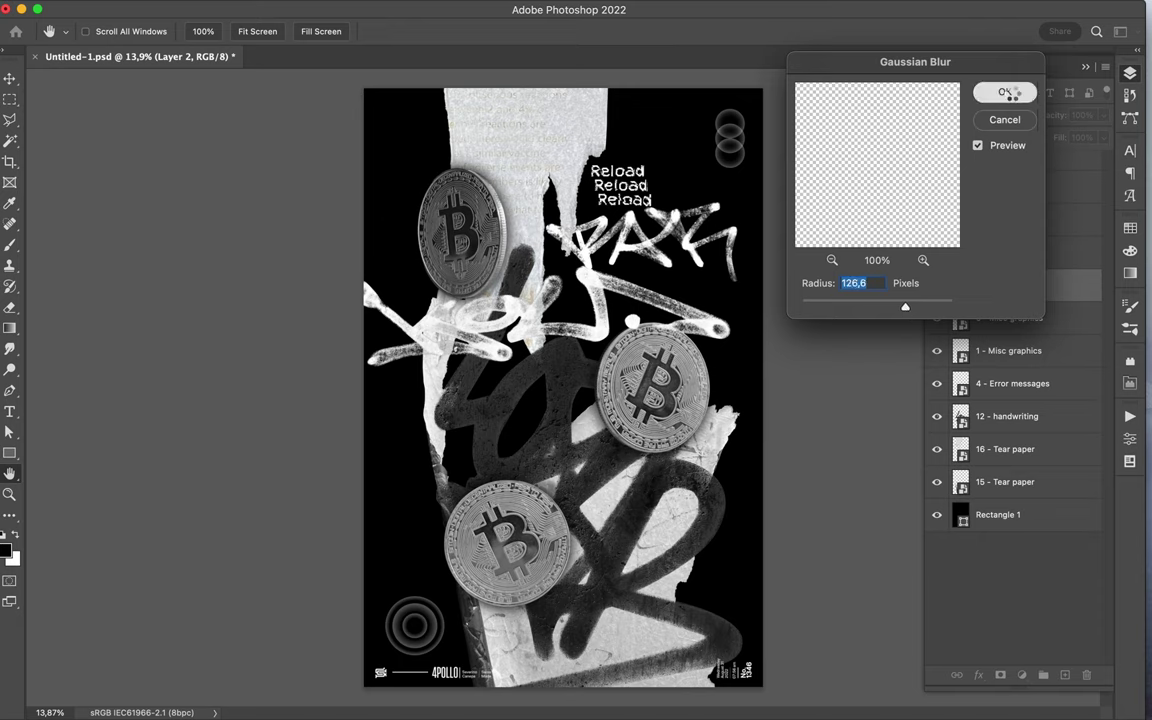
click(1005, 92)
- Open the 02 - Animals image folder of the asset collection in Finder
click(385, 697)
click(596, 207)
click(728, 224)
- Place the 44 - animal.png snake image from Finder into the poster
click(586, 189)
click(756, 365)
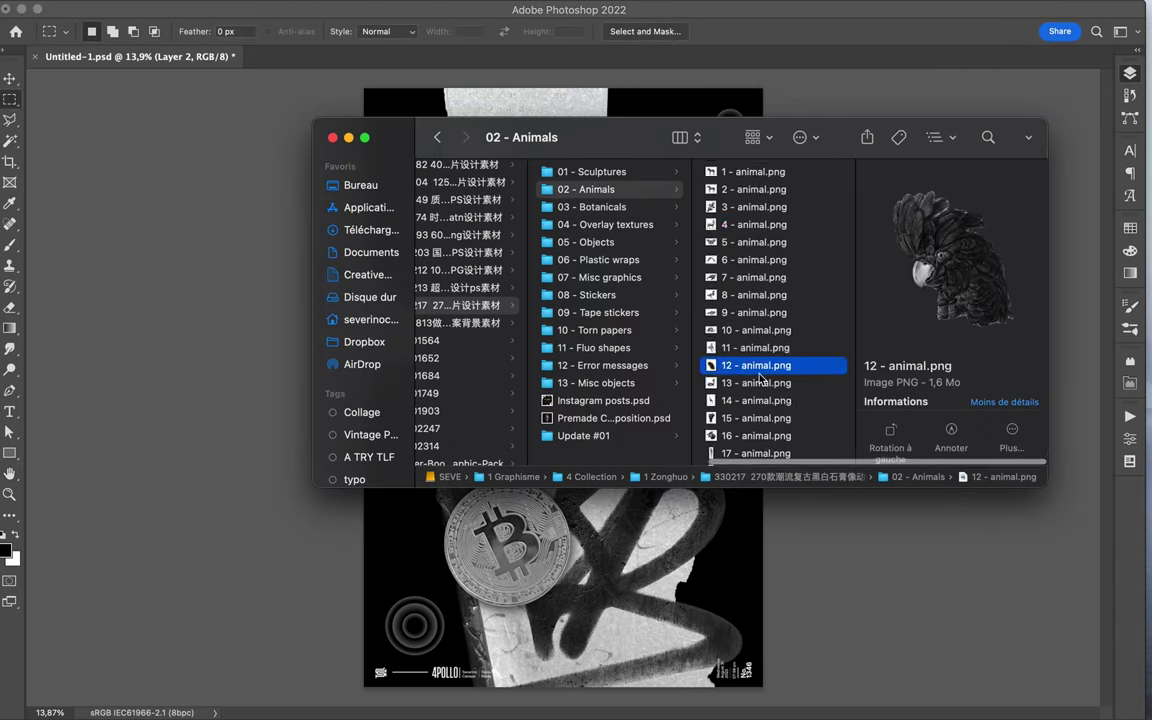
scroll(760, 400, down, 6)
click(826, 449)
key(Up)
key(Up)
key(Up)
key(Up)
key(Up)
key(Up)
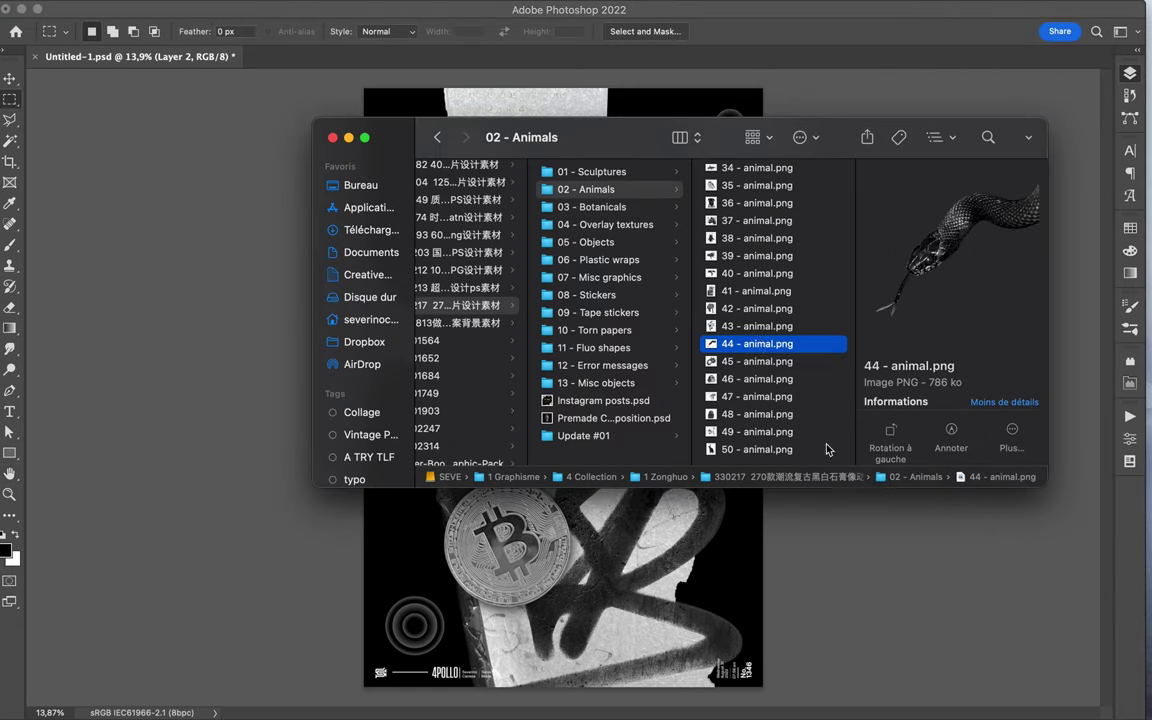
drag(756, 343, 560, 390)
key(Return)
- Move the 44 - animal layer below 6 - handwriting and centre the snake across the poster
drag(1070, 288, 1000, 180)
mouse_move(681, 296)
mouse_down()
mouse_move(728, 362)
mouse_move(727, 345)
mouse_up()
mouse_move(997, 186)
mouse_down()
mouse_move(997, 235)
mouse_move(997, 178)
mouse_up()
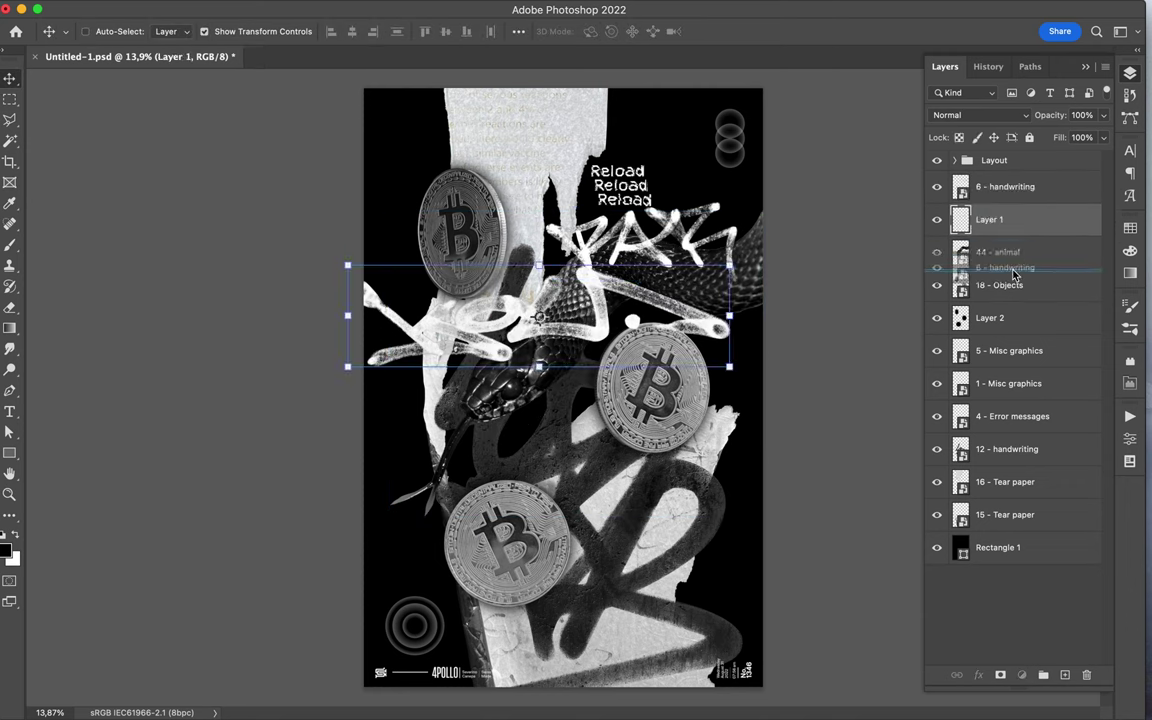
- Shift the Reload text, white graffiti and snake higher, then save the poster
click(998, 547)
drag(620, 185, 657, 139)
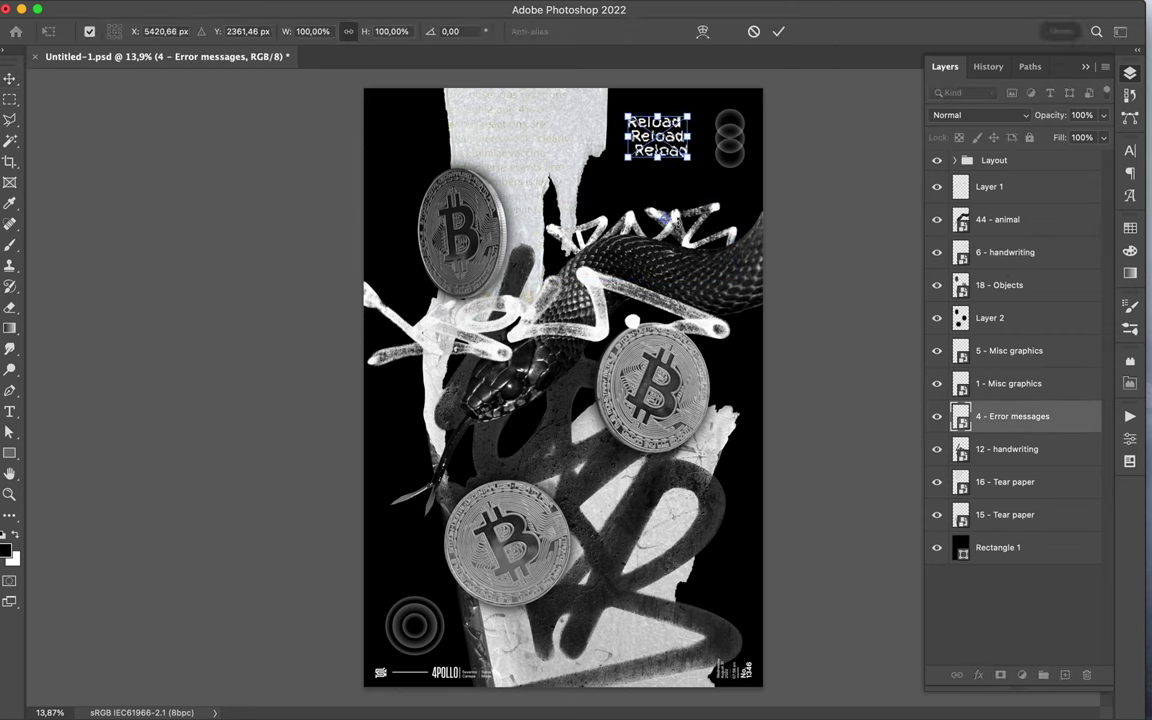
drag(618, 345, 620, 305)
drag(728, 325, 731, 262)
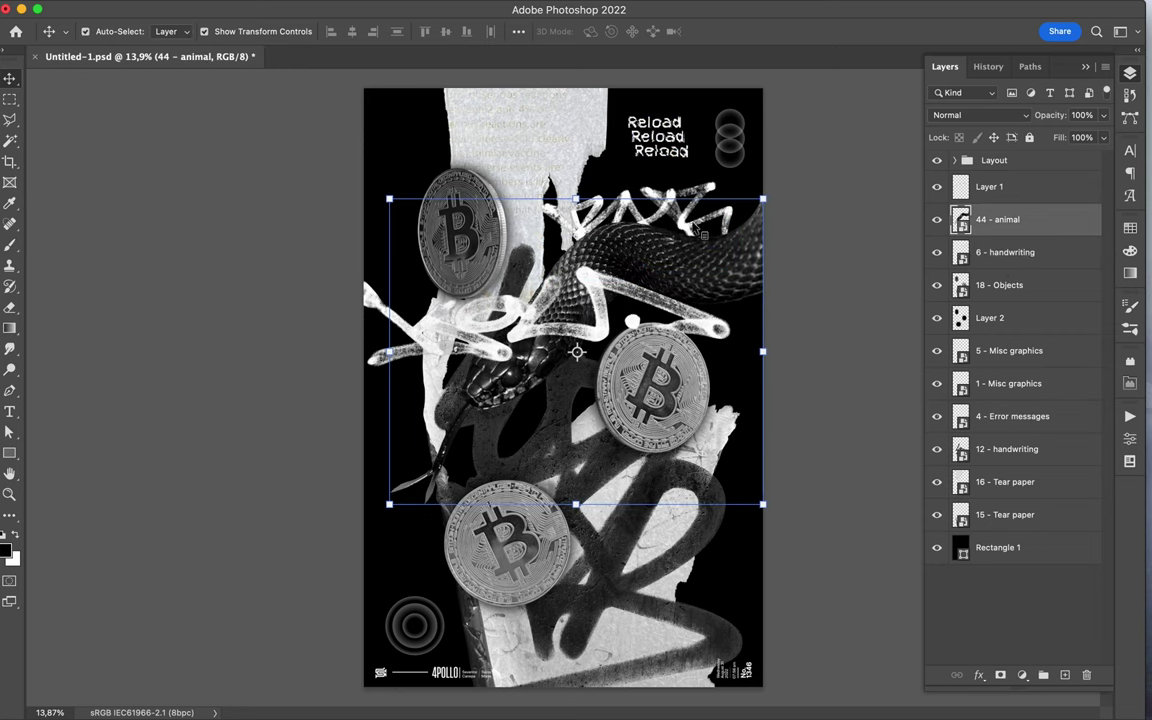
key(super+s)
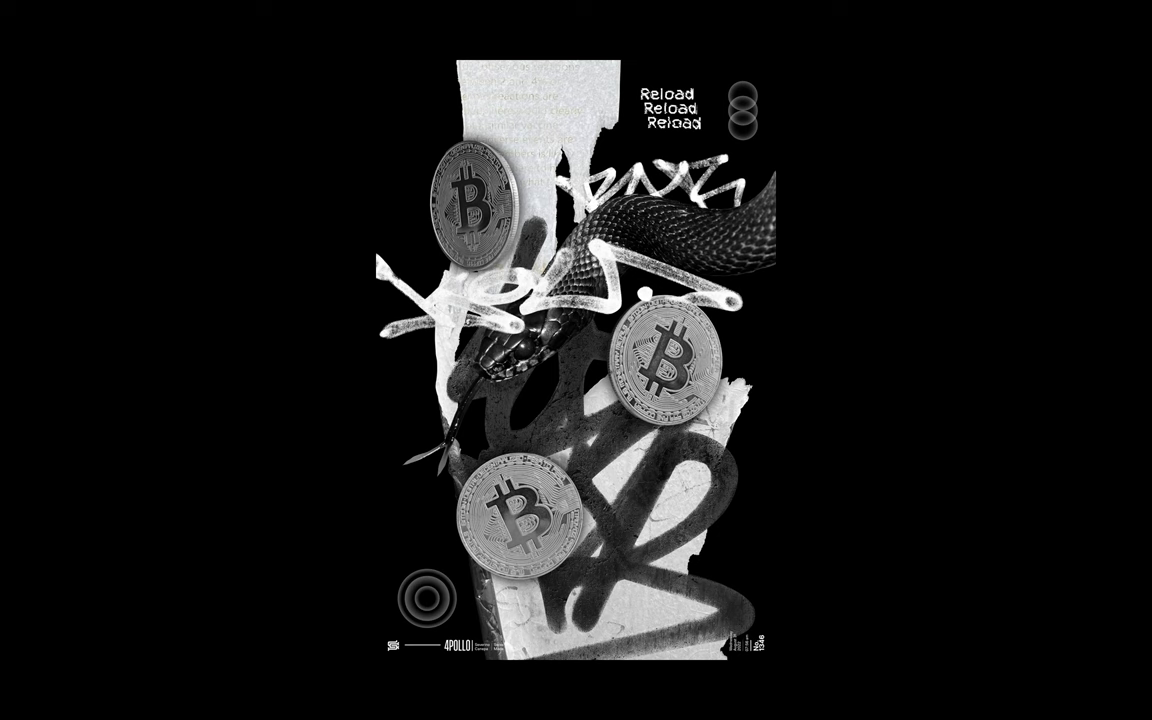